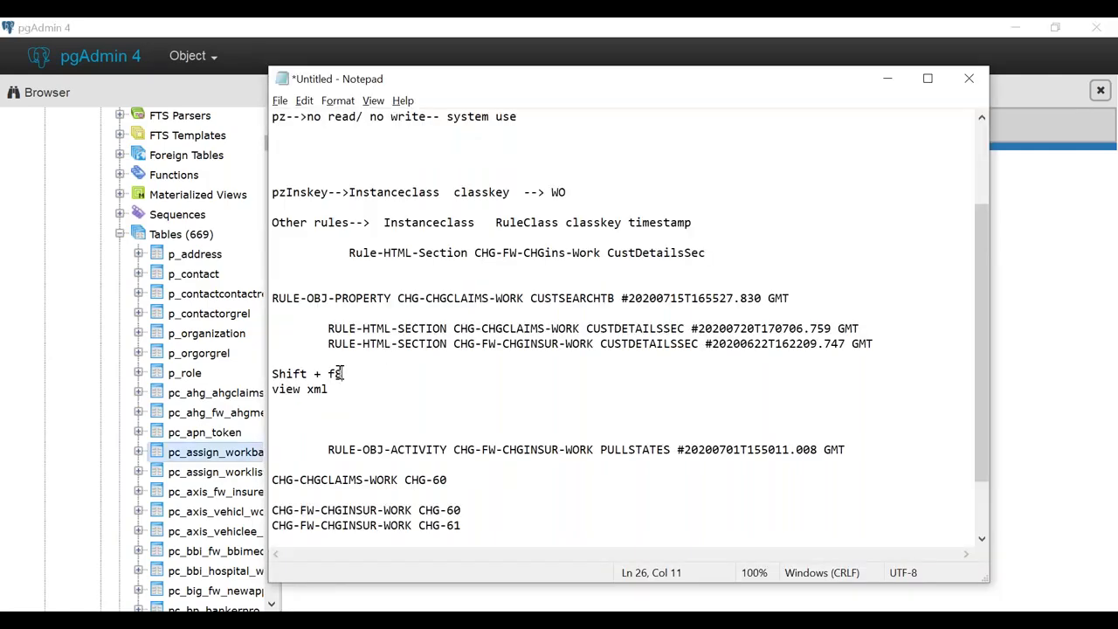
Step: Highlight the "Shift + f8" and "view xml" lines in the Notepad notes one after the other
{"action": "left_click_drag", "start_coordinate": [352, 373], "coordinate": [271, 374]}
{"action": "left_click", "coordinate": [372, 365]}
{"action": "left_click_drag", "start_coordinate": [341, 373], "coordinate": [271, 374]}
{"action": "left_click", "coordinate": [367, 370]}
{"action": "left_click_drag", "start_coordinate": [341, 389], "coordinate": [271, 389]}
{"action": "left_click", "coordinate": [353, 388]}
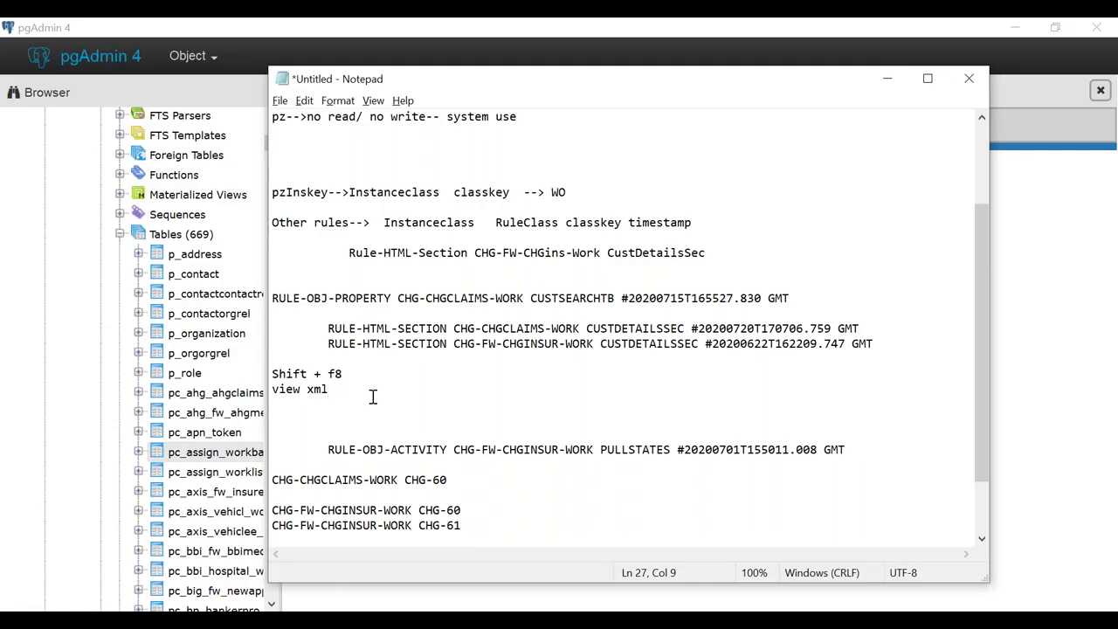
{"action": "left_click_drag", "start_coordinate": [333, 388], "coordinate": [272, 388]}
{"action": "left_click", "coordinate": [347, 393]}
Step: Put the Notepad notes away and look through the tables listed in the pgAdmin browser tree
{"action": "left_click", "coordinate": [888, 82]}
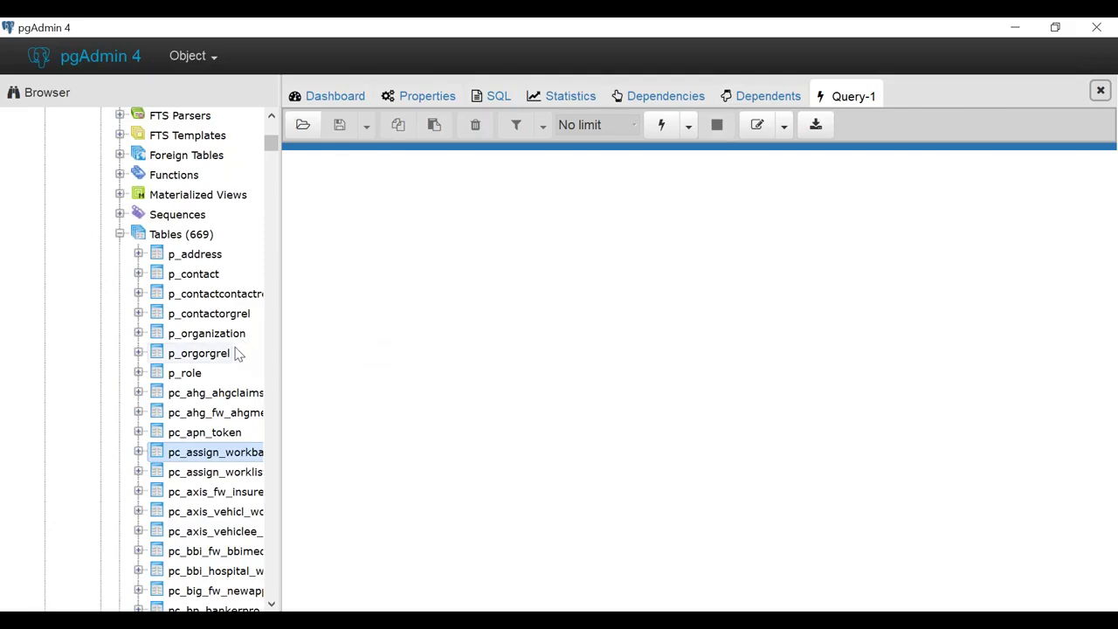
{"action": "key", "text": "alt+Tab"}
{"action": "key", "text": "alt+Tab"}
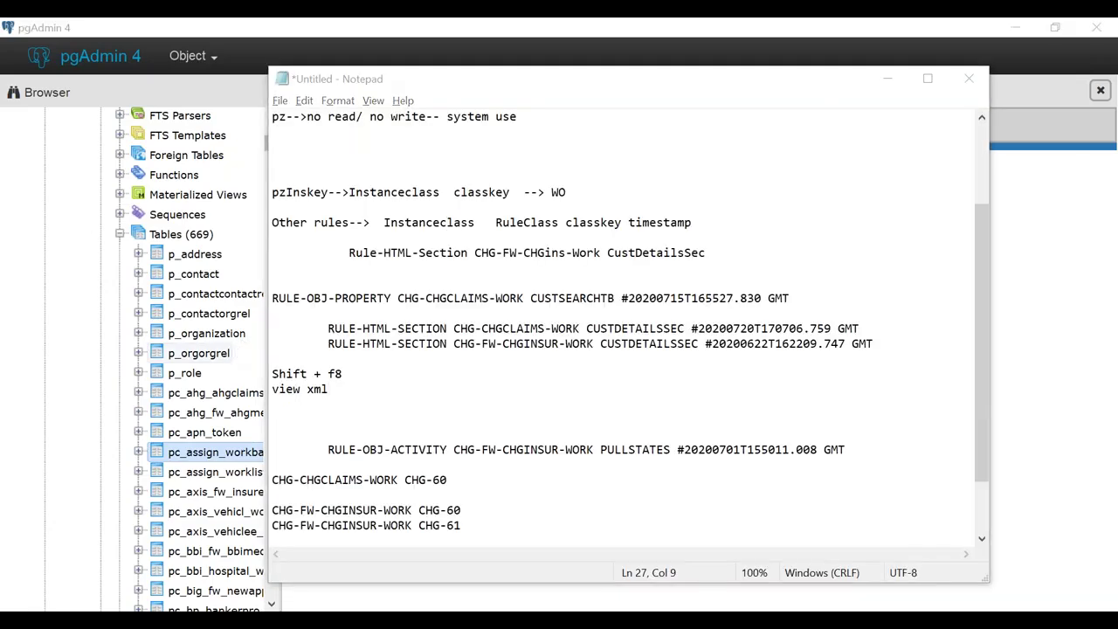
{"action": "scroll", "coordinate": [210, 454], "scroll_direction": "down", "scroll_amount": 2}
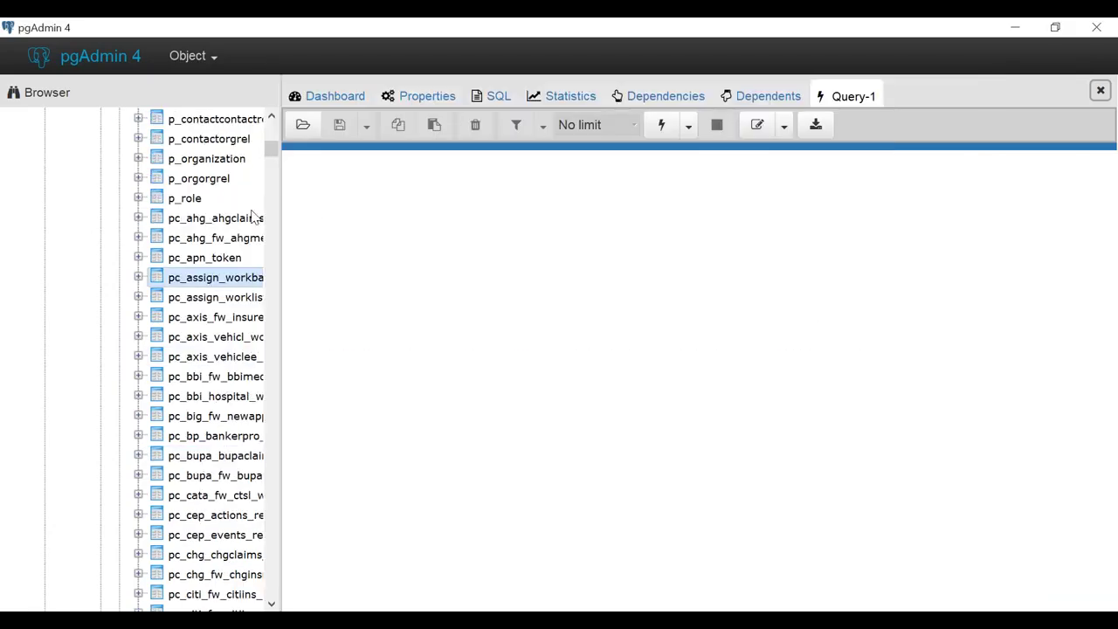
{"action": "scroll", "coordinate": [150, 306], "scroll_direction": "down", "scroll_amount": 2}
{"action": "scroll", "coordinate": [150, 305], "scroll_direction": "down", "scroll_amount": 3}
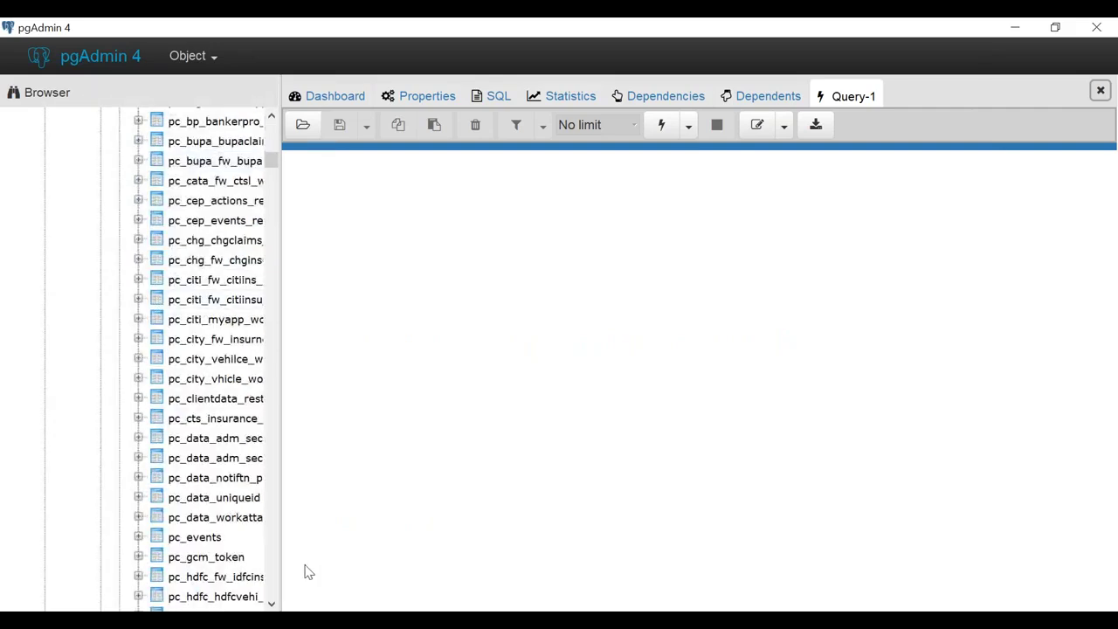
Step: Switch to Pega Dev Studio and show the already opened instance list of the CHGClaims case layer
{"action": "key", "text": "alt+Tab"}
{"action": "key", "text": "alt+Tab"}
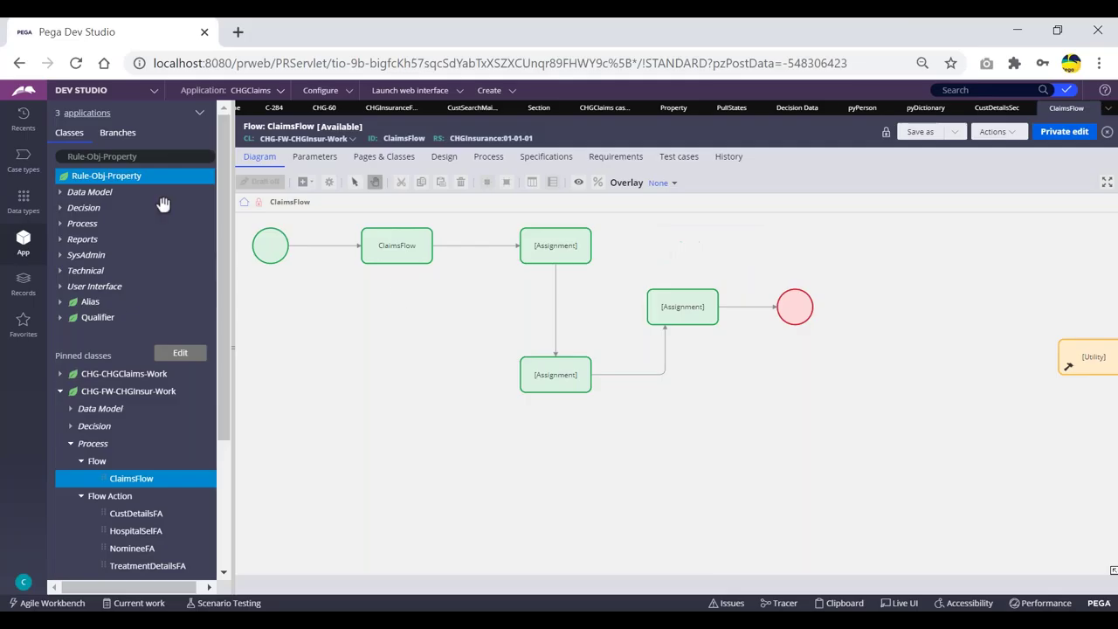
{"action": "left_click", "coordinate": [472, 108]}
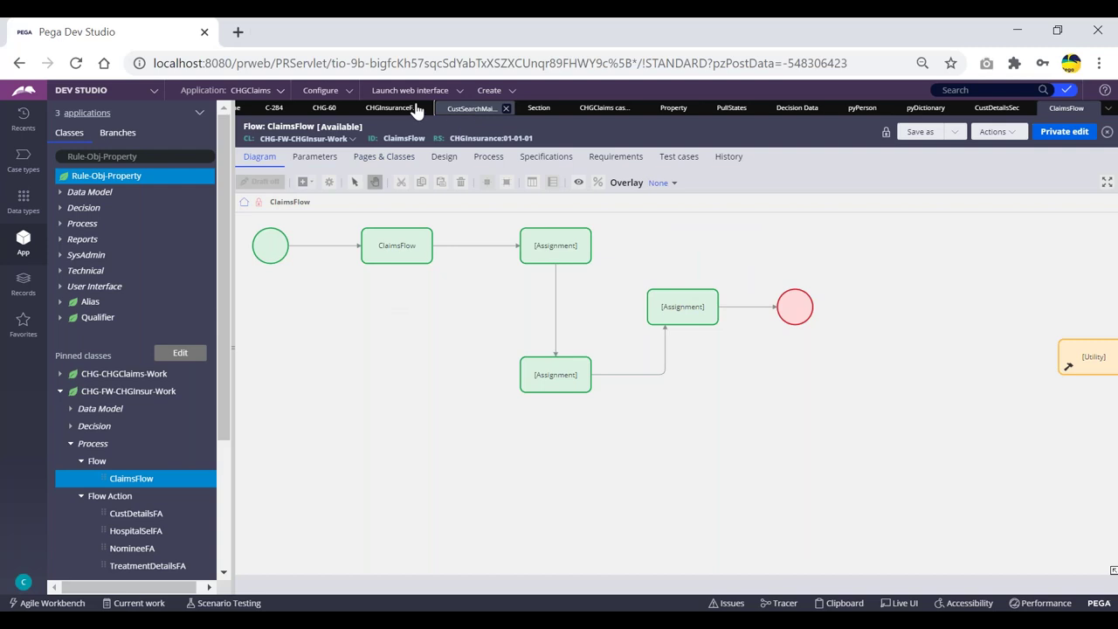
{"action": "left_click", "coordinate": [602, 108]}
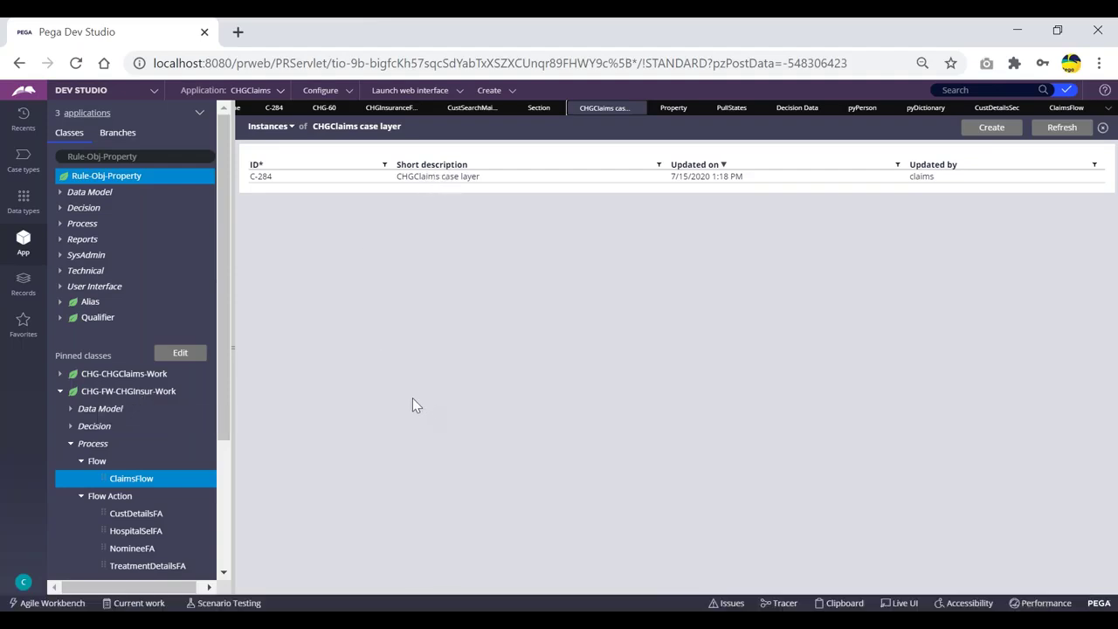
Step: Switch to pgAdmin and look over the tables whose names start with pc_
{"action": "key", "text": "alt+Tab"}
{"action": "scroll", "coordinate": [191, 362], "scroll_direction": "down", "scroll_amount": 1}
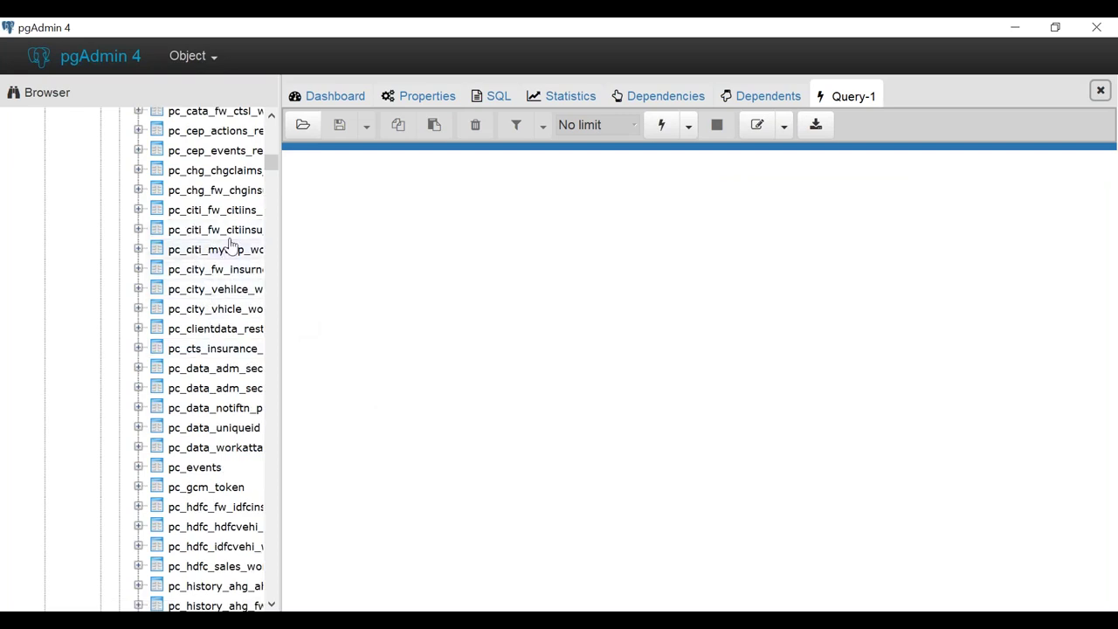
{"action": "scroll", "coordinate": [216, 299], "scroll_direction": "up", "scroll_amount": 5}
Step: Switch back to Pega Dev Studio and load the Rule-HTML-Section class in the class explorer
{"action": "key", "text": "alt+Tab"}
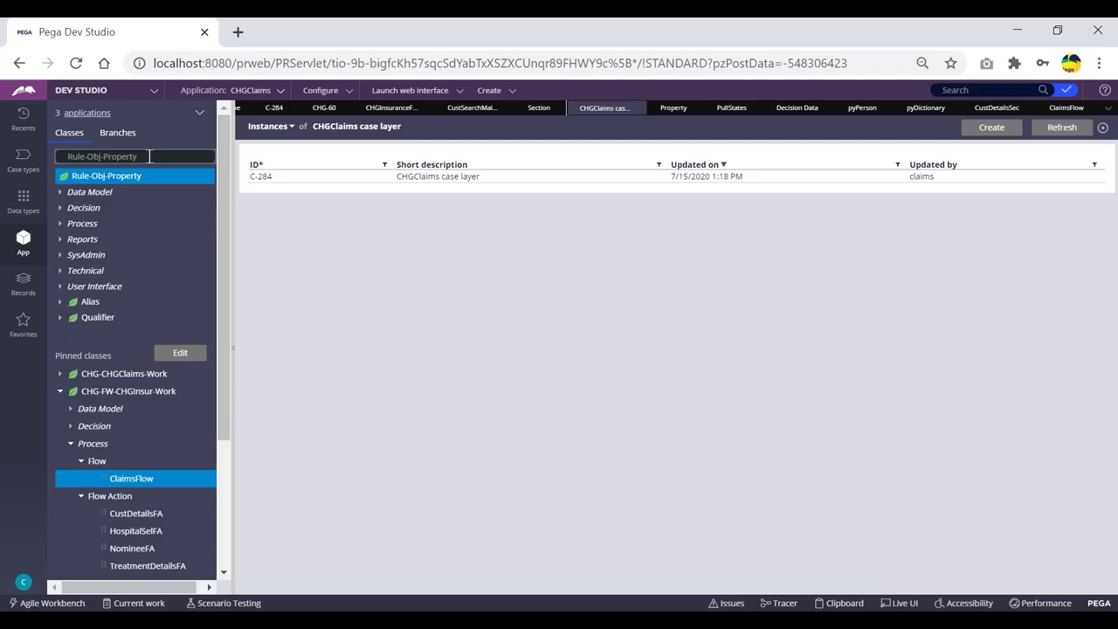
{"action": "left_click", "coordinate": [131, 156]}
{"action": "key", "text": "BackSpace"}
{"action": "key", "text": "BackSpace"}
{"action": "key", "text": "BackSpace"}
{"action": "key", "text": "BackSpace"}
{"action": "key", "text": "BackSpace"}
{"action": "key", "text": "BackSpace"}
{"action": "key", "text": "BackSpace"}
{"action": "key", "text": "BackSpace"}
{"action": "type", "text": "ht"}
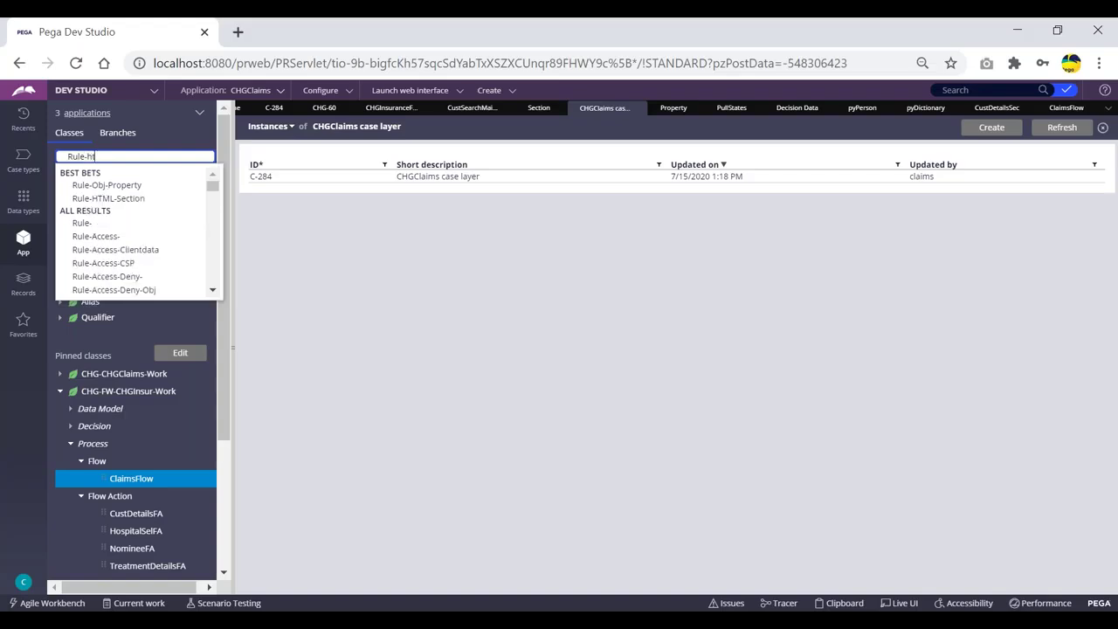
{"action": "type", "text": "ml-se"}
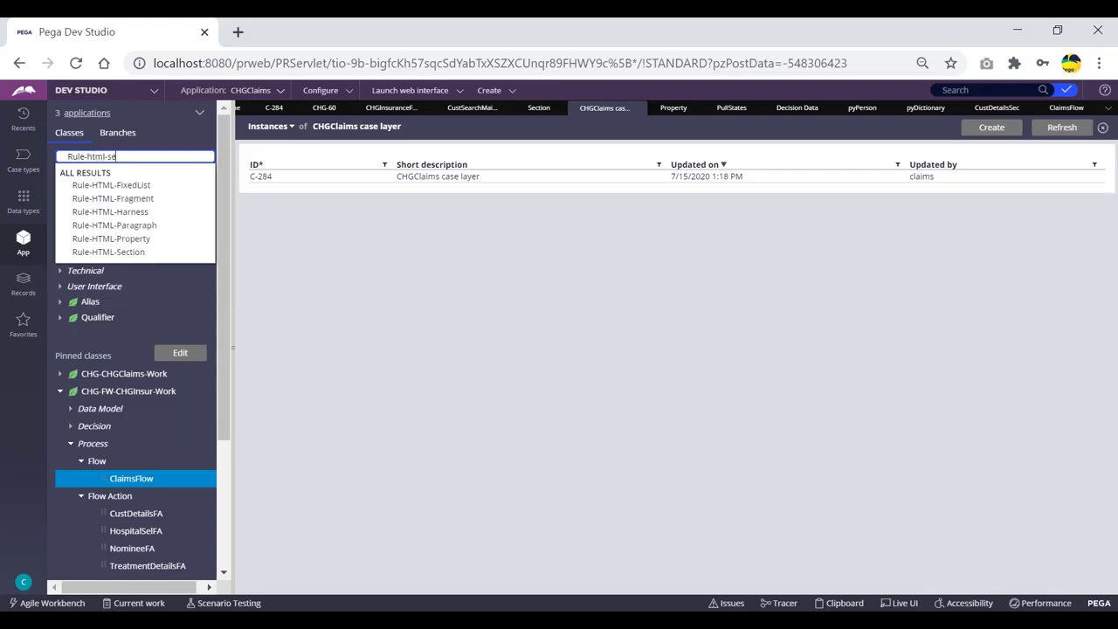
{"action": "type", "text": "c"}
{"action": "key", "text": "Down"}
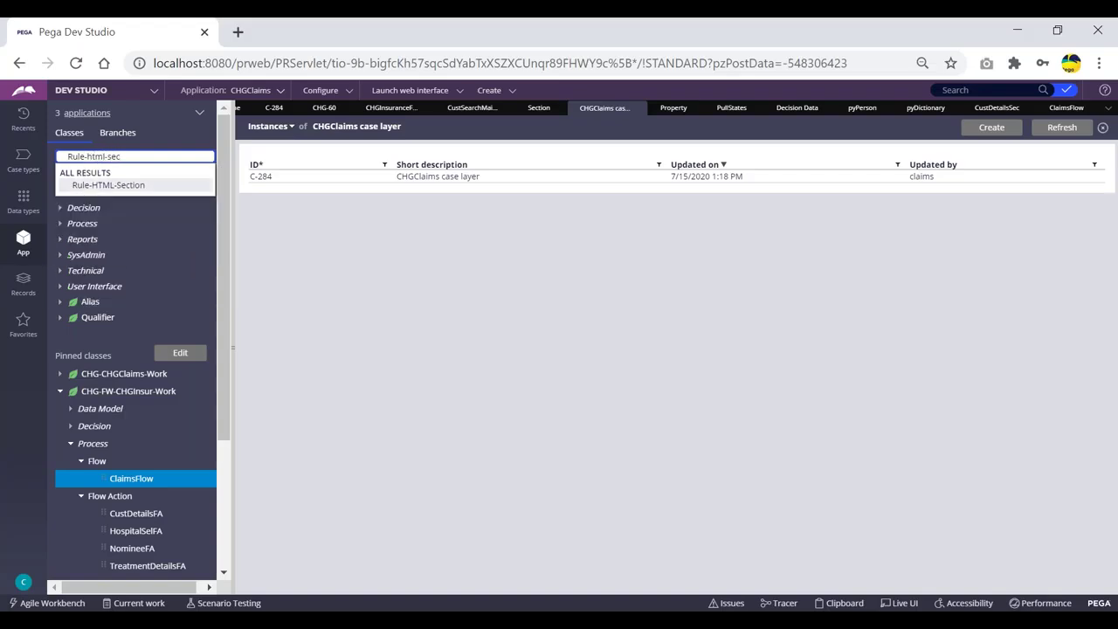
{"action": "left_click", "coordinate": [105, 181]}
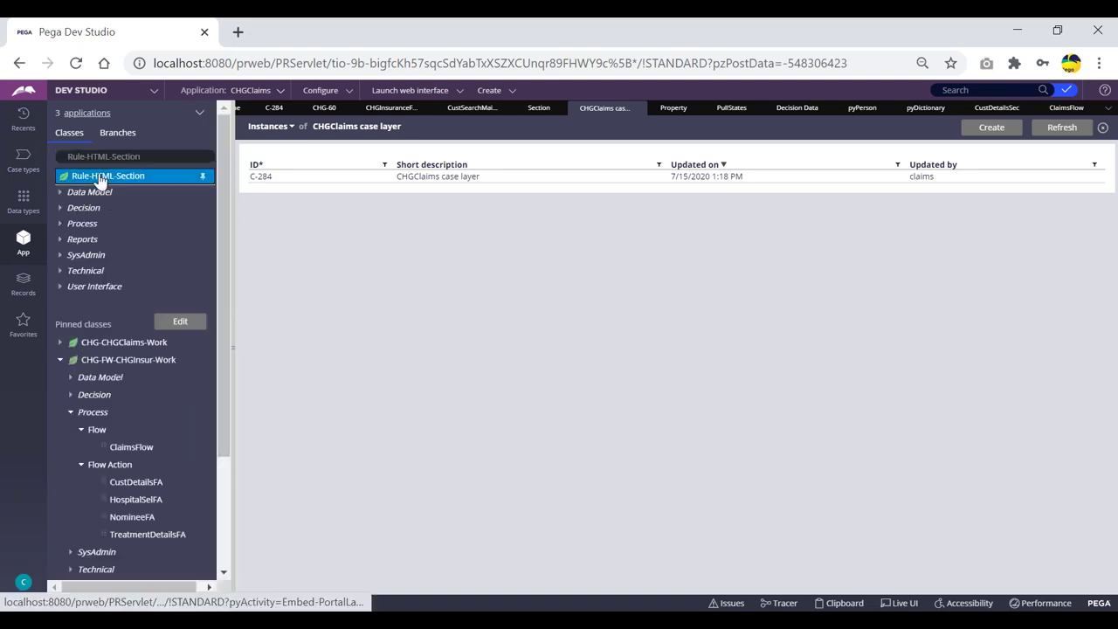
Step: Open the definition of the Rule-HTML-Section class and test its connection to the database table
{"action": "right_click", "coordinate": [99, 181]}
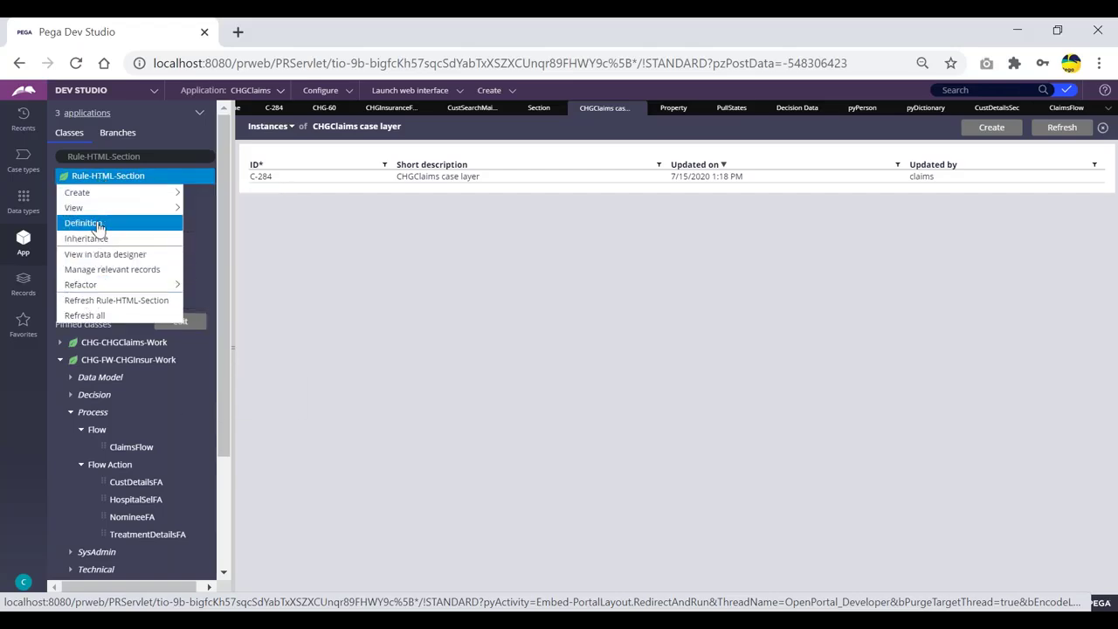
{"action": "left_click", "coordinate": [93, 223]}
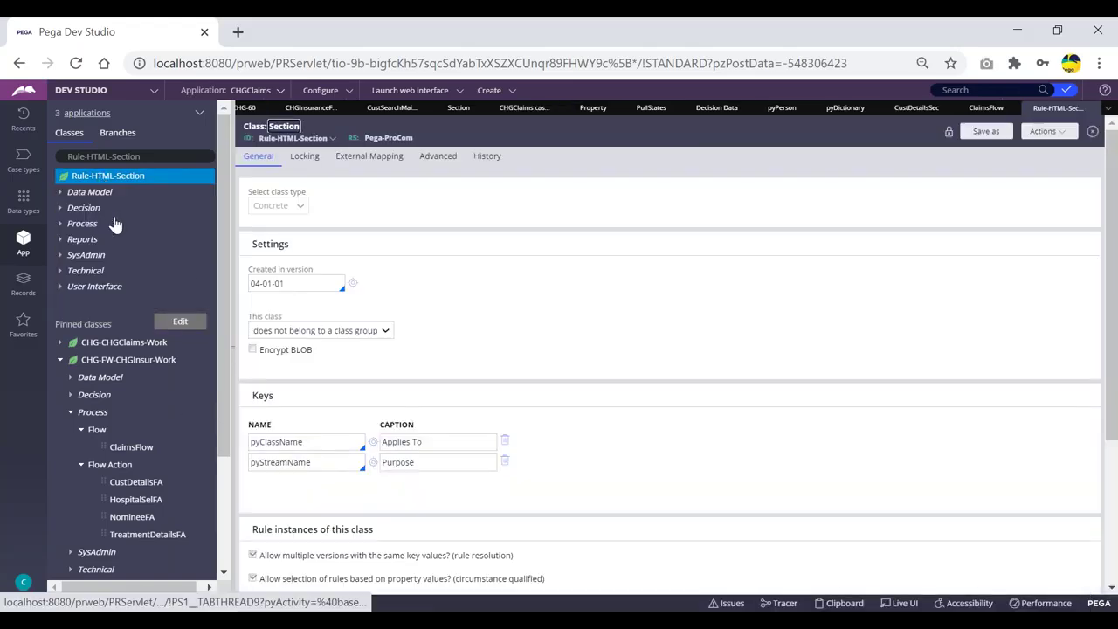
{"action": "scroll", "coordinate": [329, 517], "scroll_direction": "down", "scroll_amount": 3}
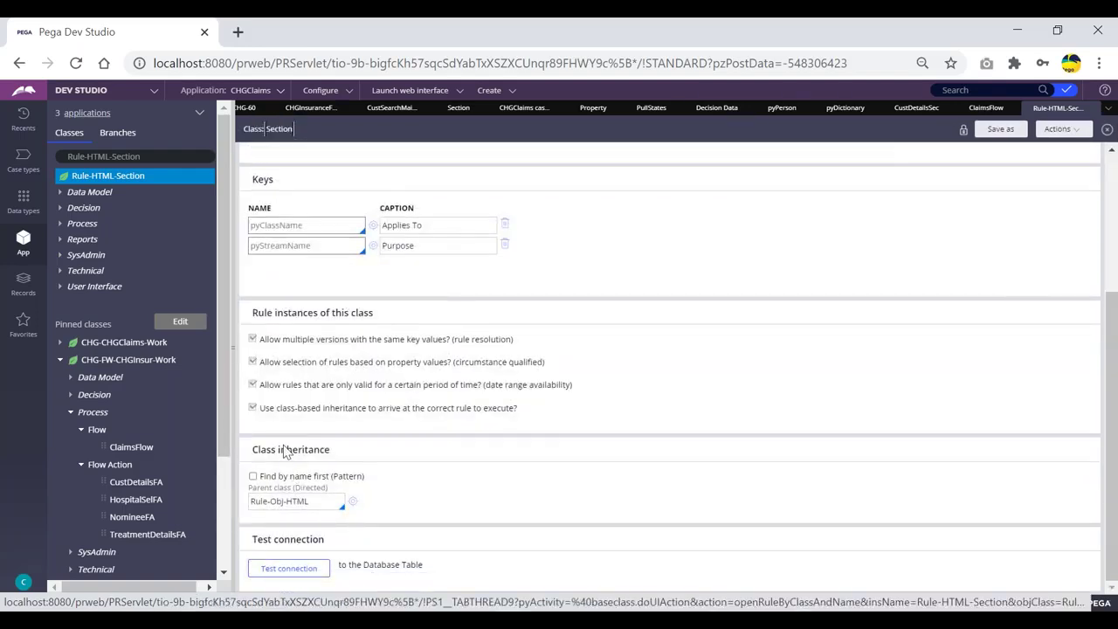
{"action": "left_click", "coordinate": [289, 568]}
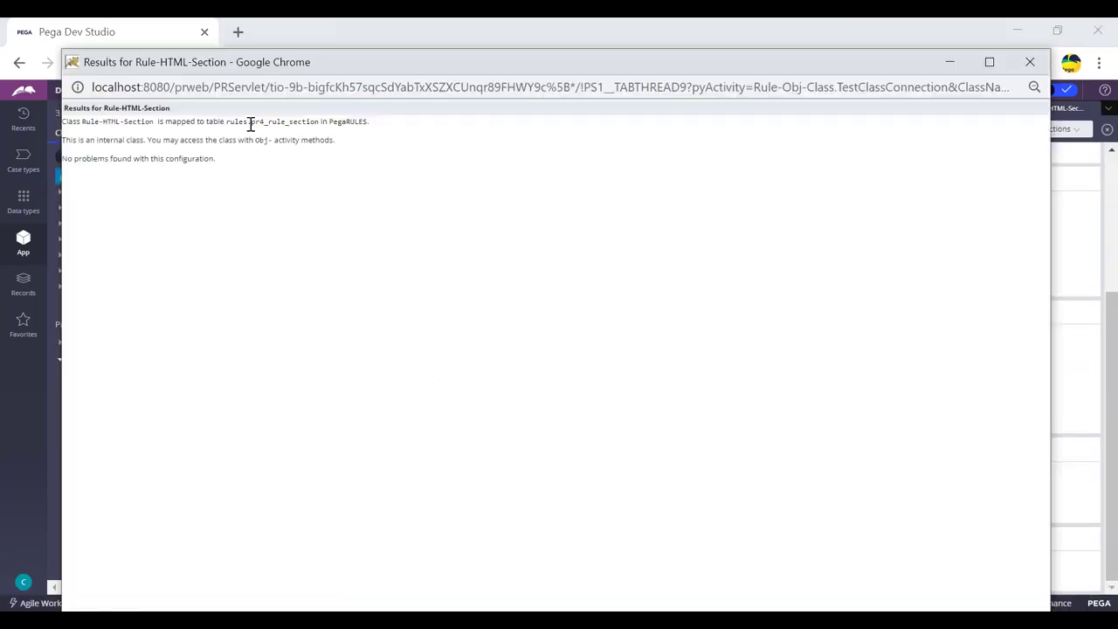
Step: Copy the mapped table name pr4_rule_section, list the Section rule instances, and paste the name into the Dev Studio search
{"action": "left_click_drag", "start_coordinate": [253, 121], "coordinate": [315, 125]}
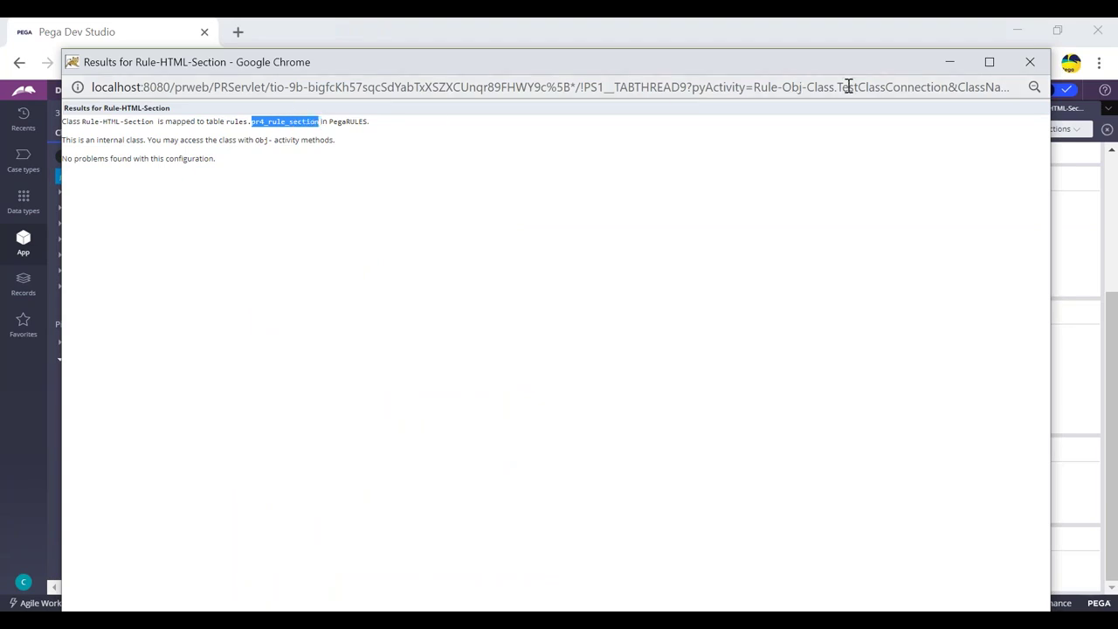
{"action": "left_click", "coordinate": [950, 61]}
{"action": "left_click", "coordinate": [98, 180]}
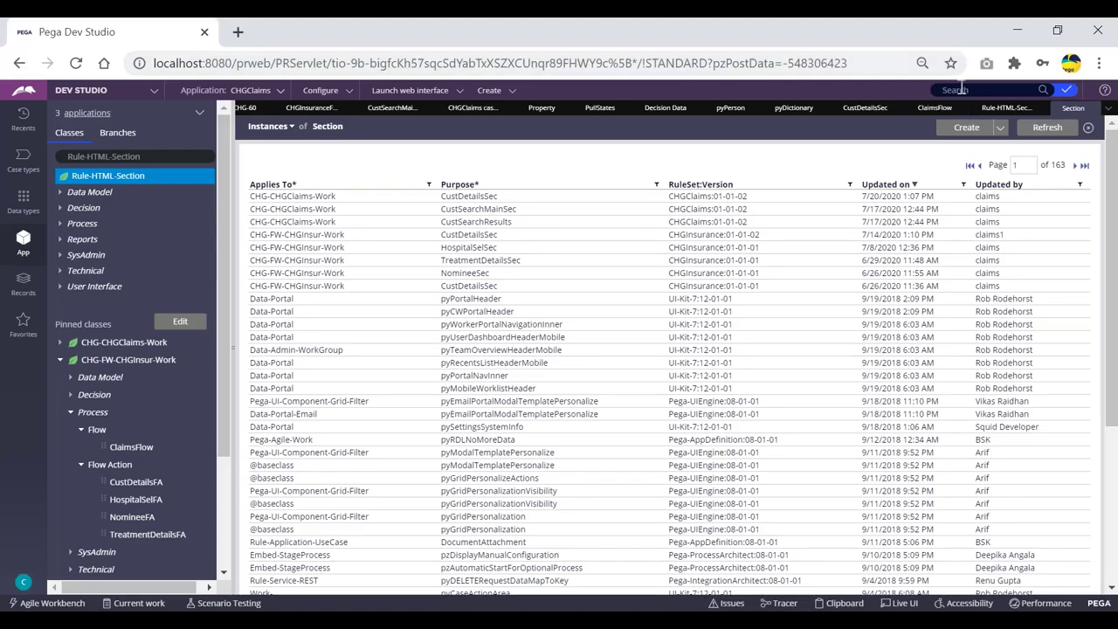
{"action": "left_click", "coordinate": [982, 91]}
{"action": "key", "text": "ctrl+v"}
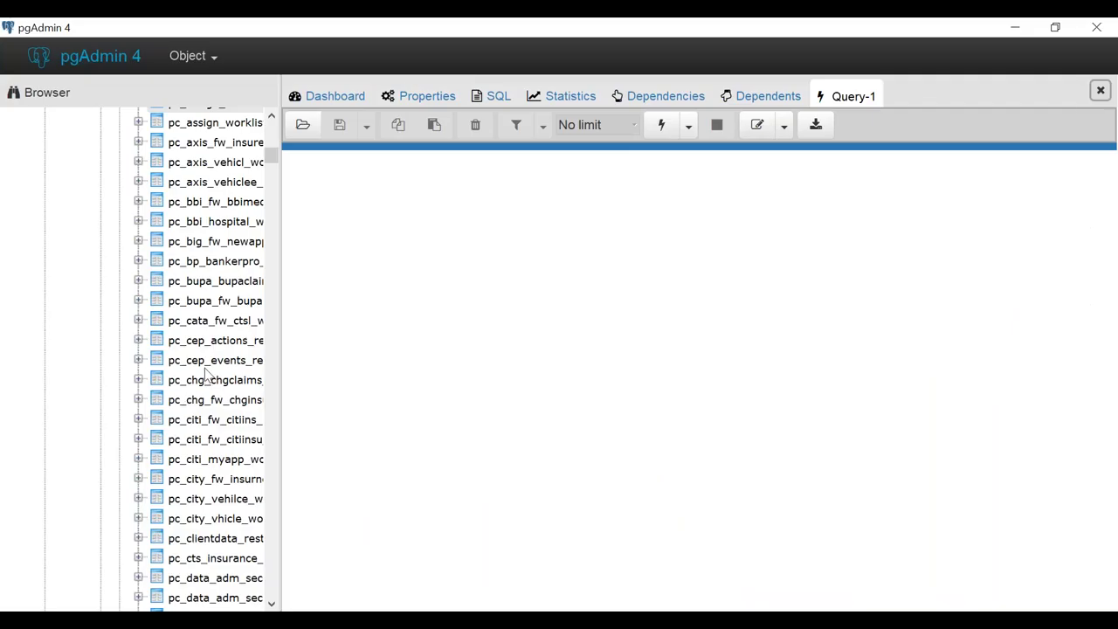
Step: Switch to pgAdmin, look for pr4_rule_section throughout the expanded table list, and return to Pega Dev Studio
{"action": "left_click", "coordinate": [272, 584]}
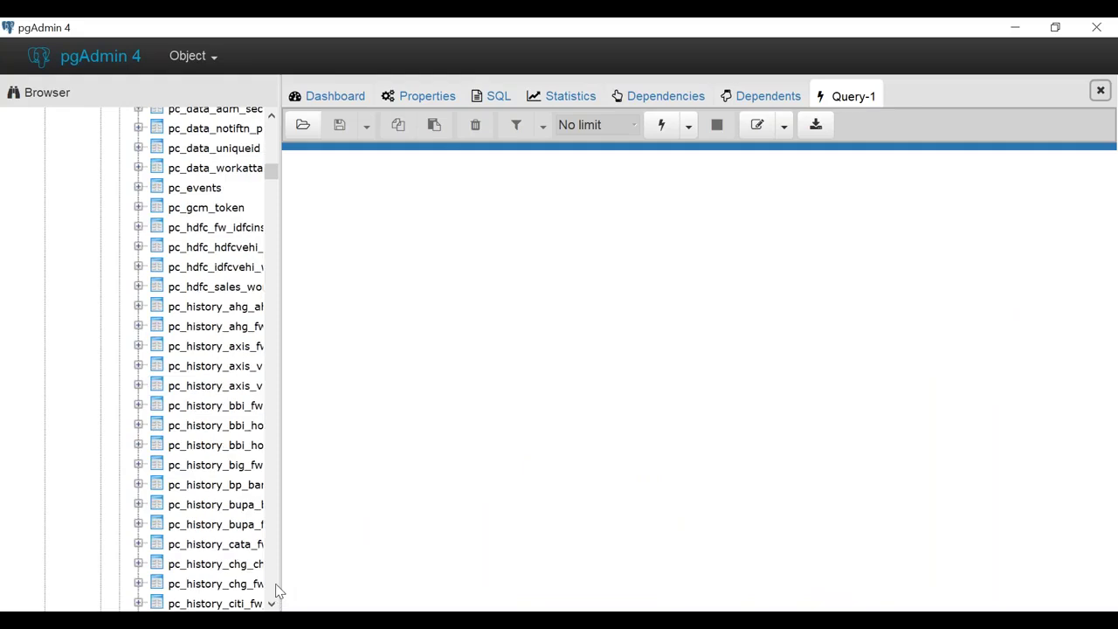
{"action": "scroll", "coordinate": [199, 472], "scroll_direction": "down", "scroll_amount": 20}
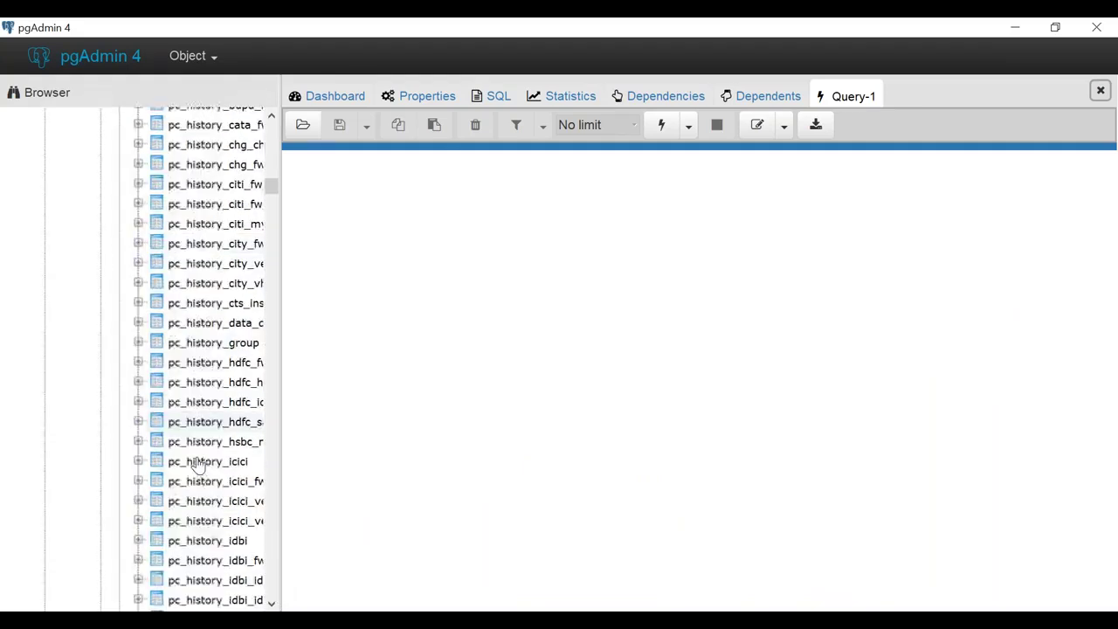
{"action": "scroll", "coordinate": [199, 462], "scroll_direction": "down", "scroll_amount": 20}
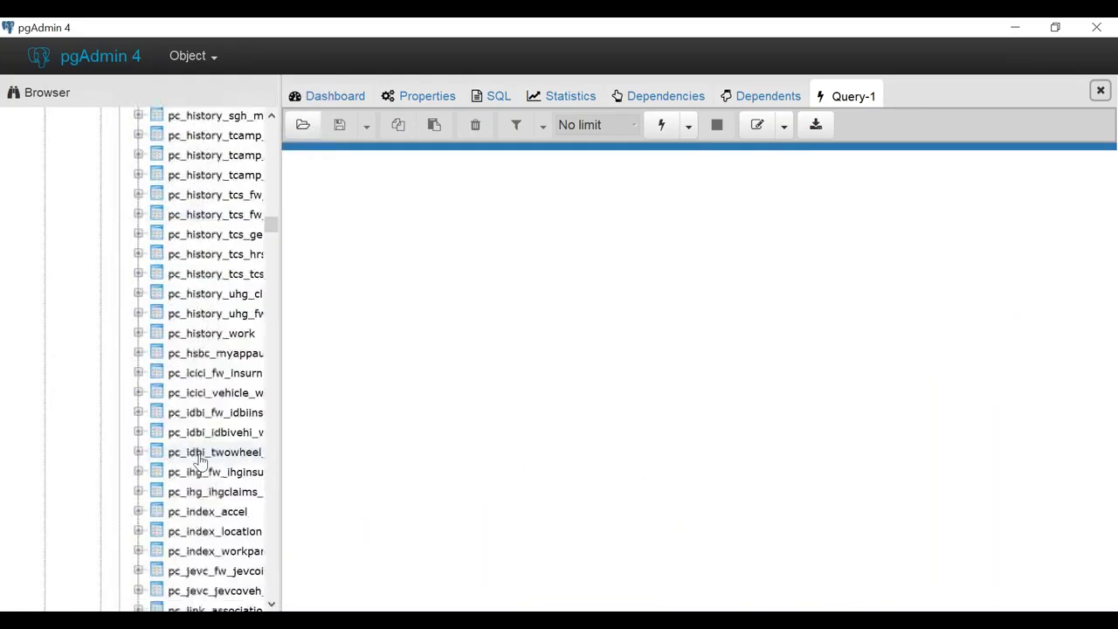
{"action": "scroll", "coordinate": [199, 461], "scroll_direction": "down", "scroll_amount": 15}
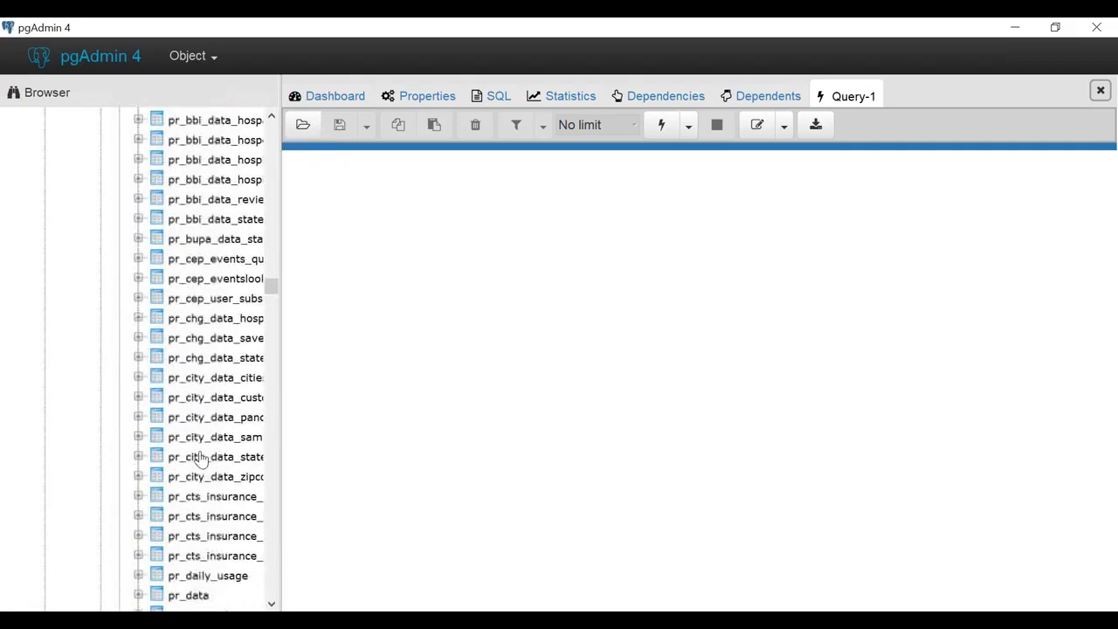
{"action": "scroll", "coordinate": [199, 456], "scroll_direction": "down", "scroll_amount": 15}
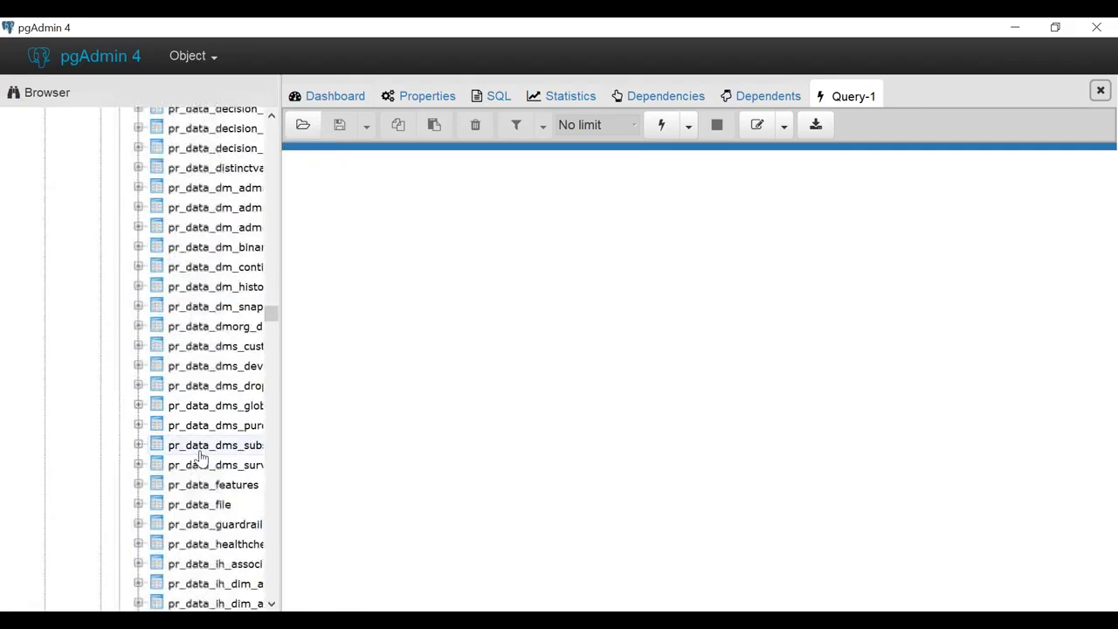
{"action": "scroll", "coordinate": [199, 455], "scroll_direction": "down", "scroll_amount": 15}
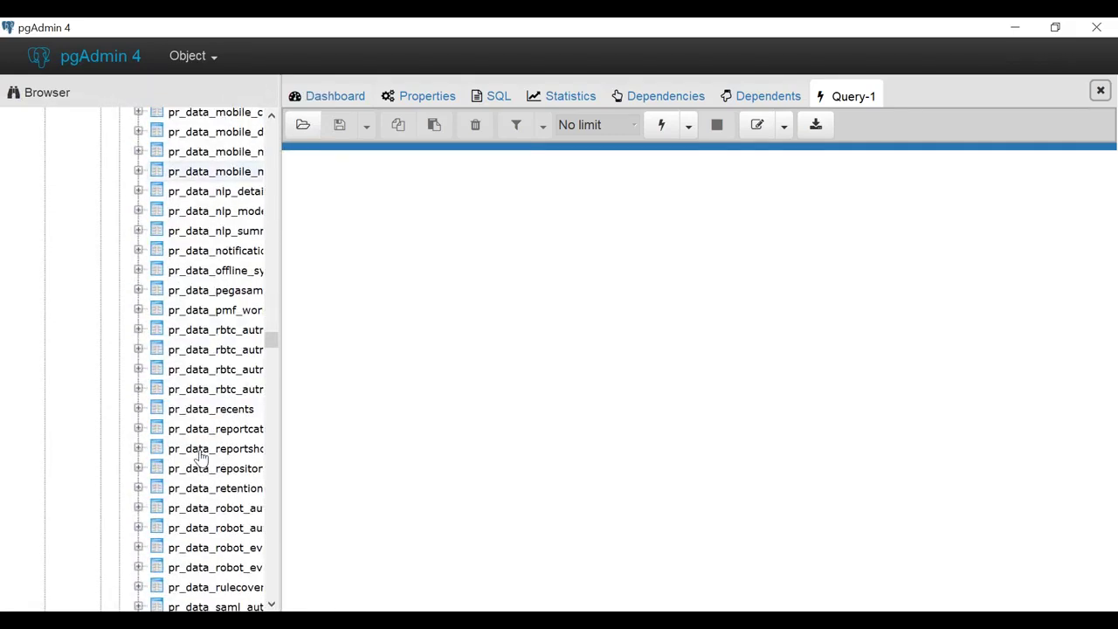
{"action": "scroll", "coordinate": [199, 456], "scroll_direction": "down", "scroll_amount": 15}
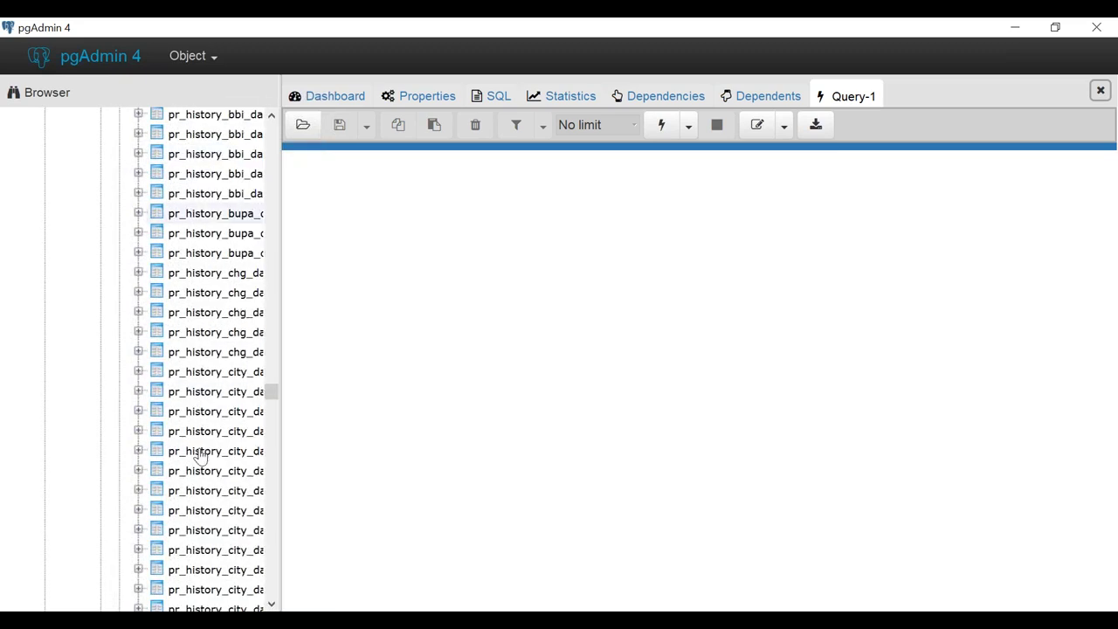
{"action": "scroll", "coordinate": [199, 456], "scroll_direction": "down", "scroll_amount": 15}
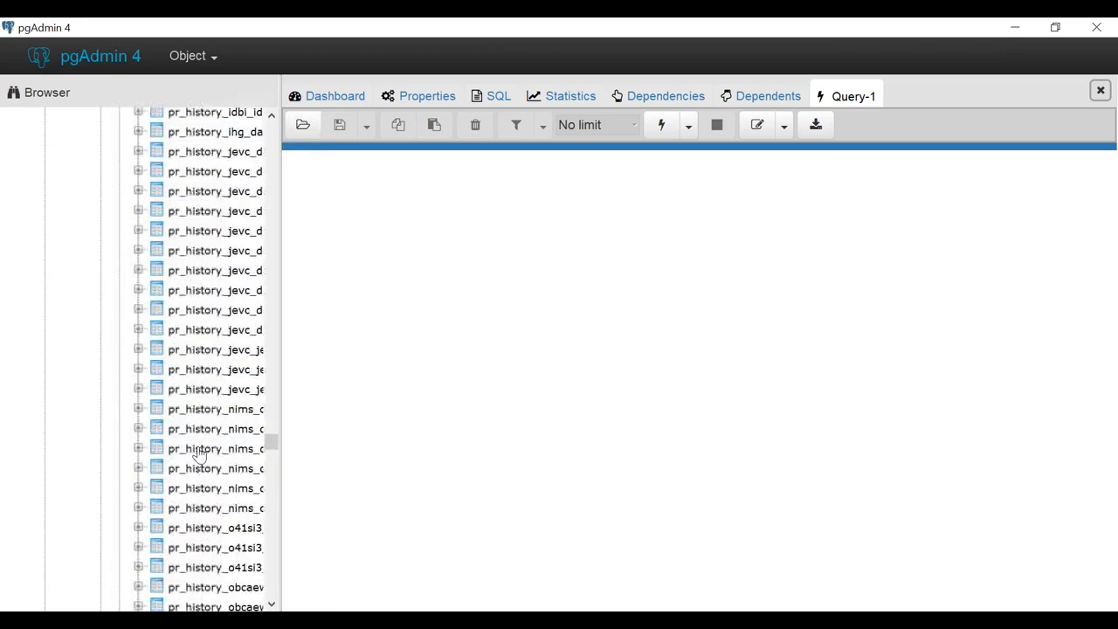
{"action": "scroll", "coordinate": [200, 452], "scroll_direction": "down", "scroll_amount": 5}
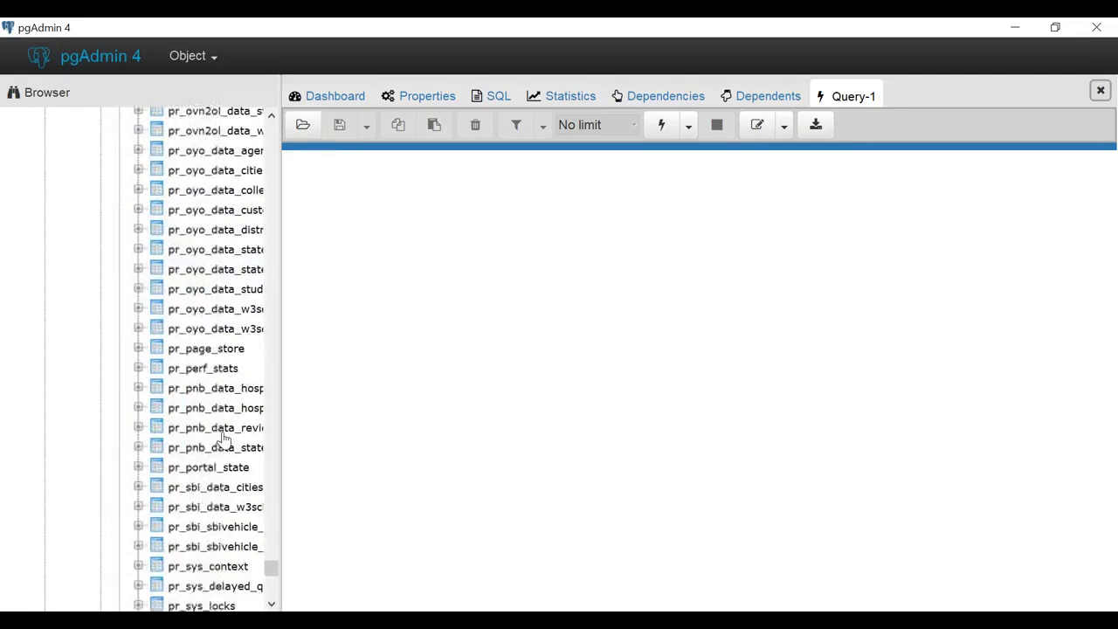
{"action": "scroll", "coordinate": [234, 427], "scroll_direction": "down", "scroll_amount": 9}
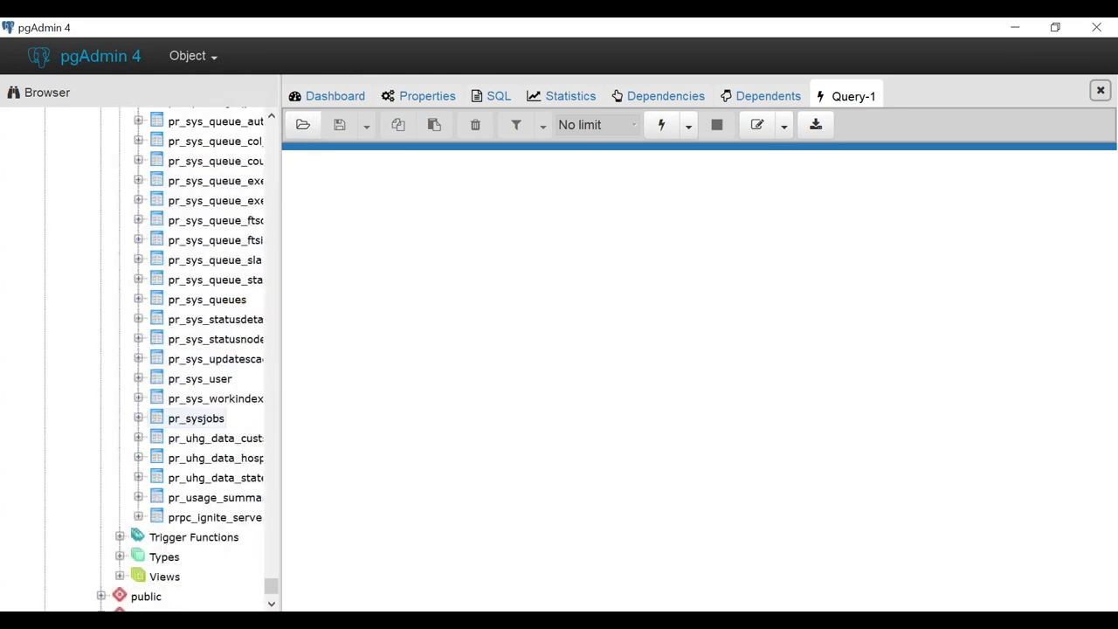
{"action": "scroll", "coordinate": [233, 424], "scroll_direction": "up", "scroll_amount": 9}
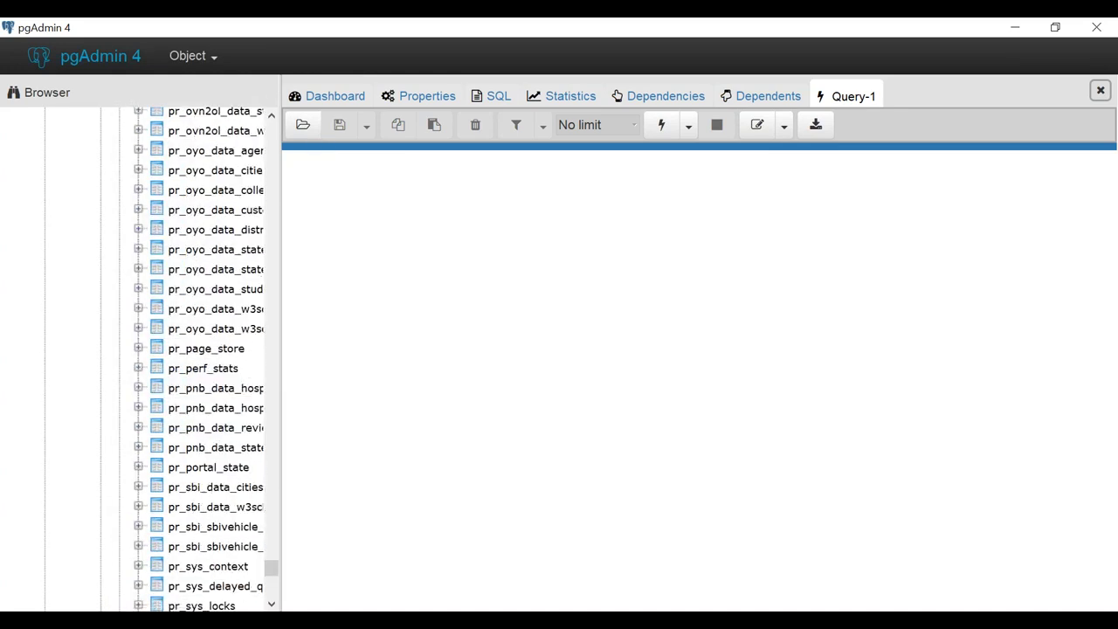
{"action": "scroll", "coordinate": [201, 358], "scroll_direction": "up", "scroll_amount": 7}
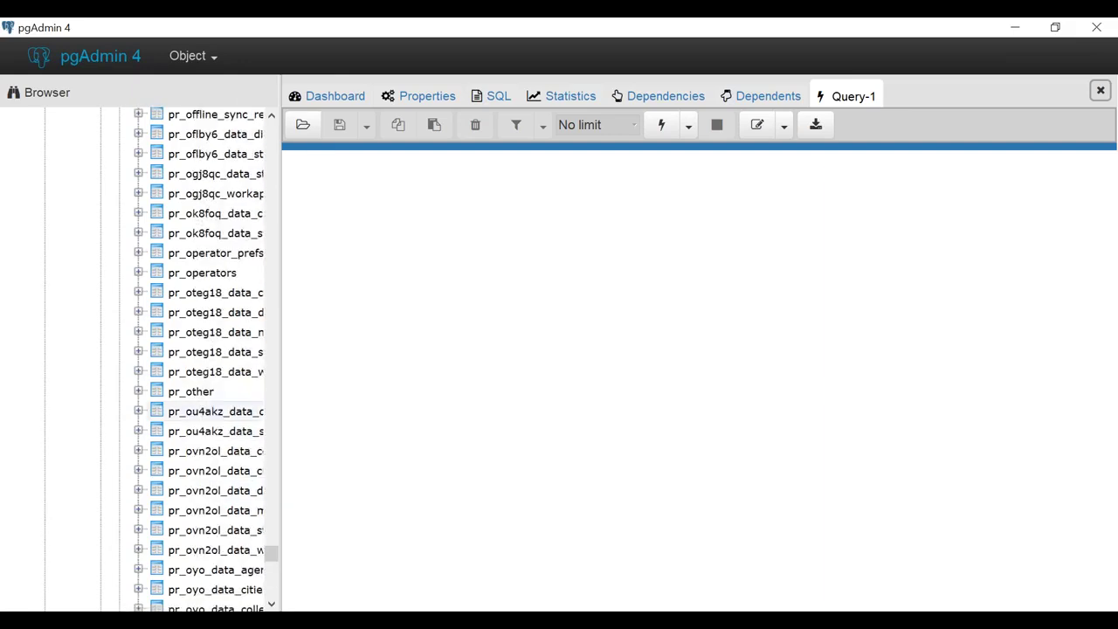
{"action": "scroll", "coordinate": [233, 427], "scroll_direction": "up", "scroll_amount": 7}
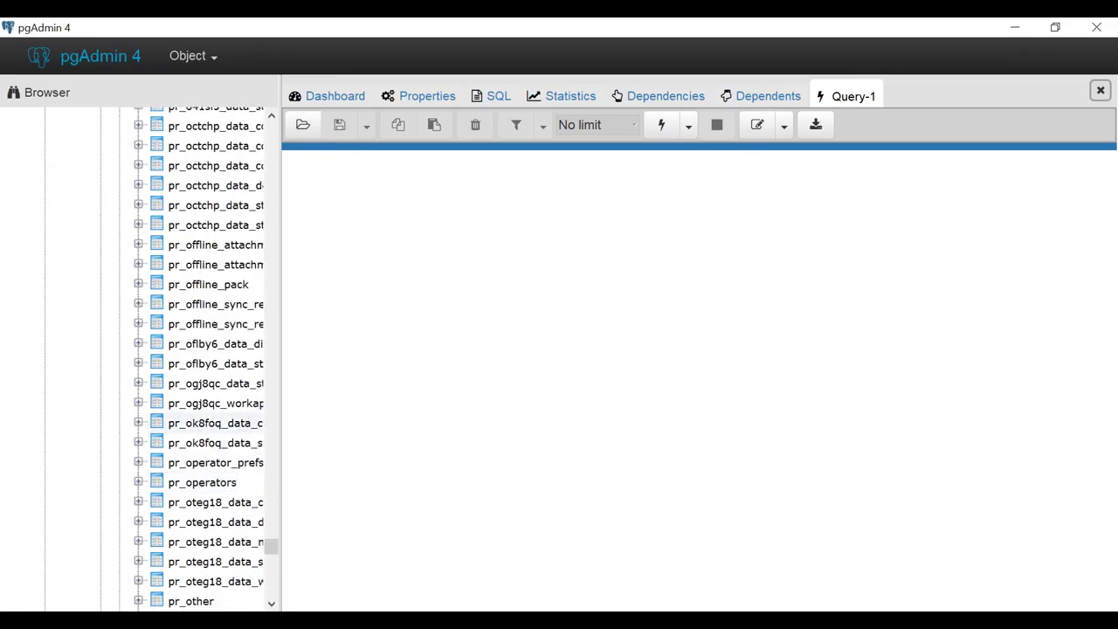
{"action": "scroll", "coordinate": [234, 427], "scroll_direction": "up", "scroll_amount": 3}
{"action": "key", "text": "alt+Tab"}
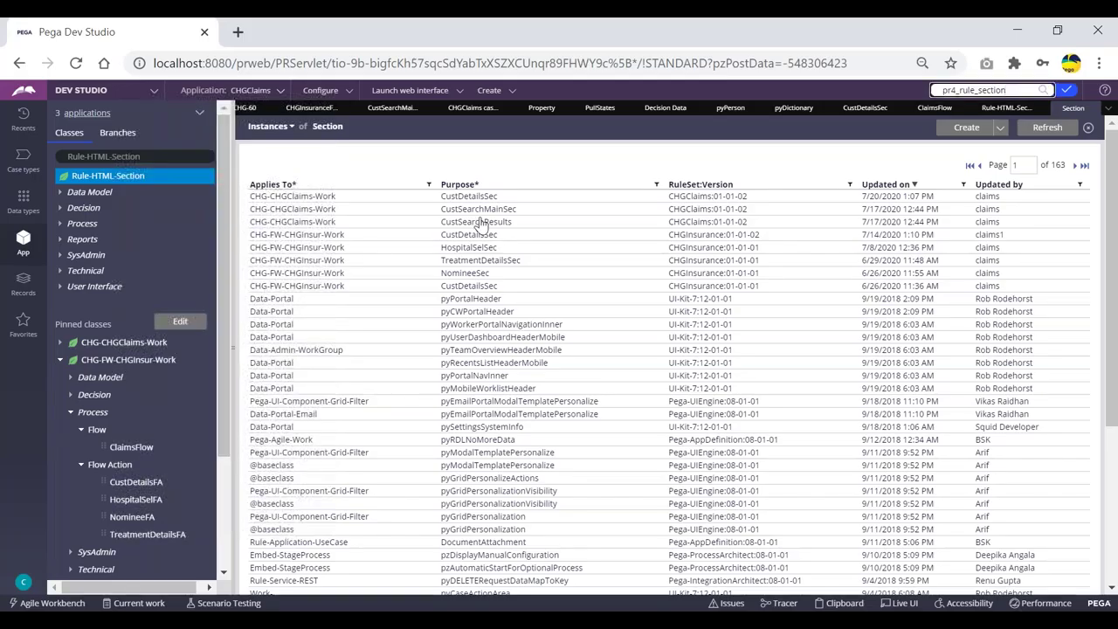
Step: Switch to pgAdmin and look back through the table list from the pr_log tables to the pc_chg work tables
{"action": "key", "text": "alt+Tab"}
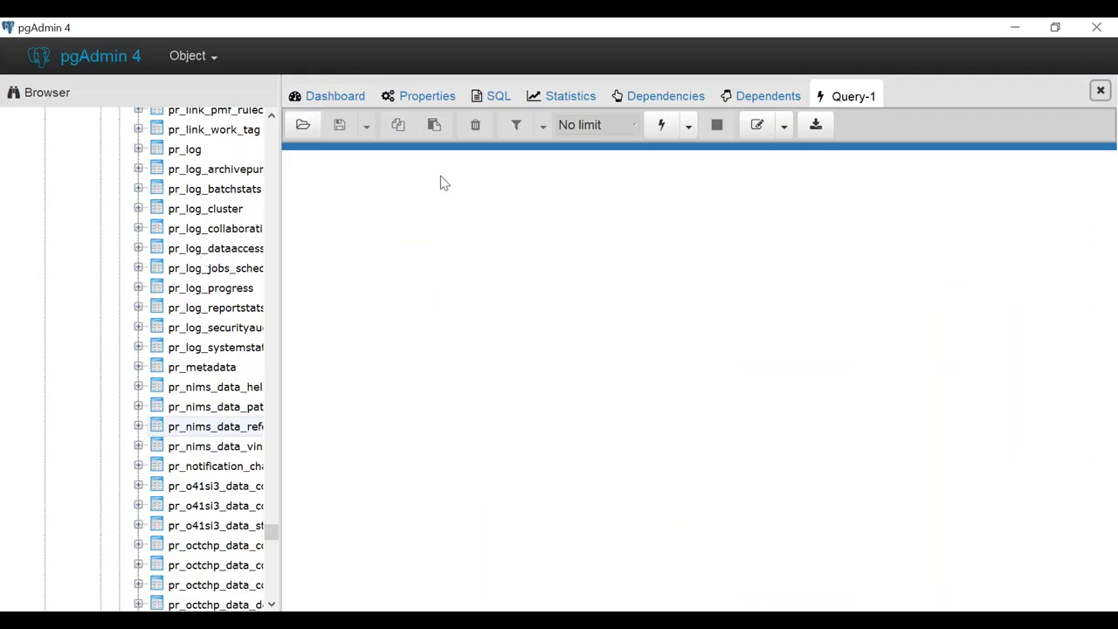
{"action": "key", "text": "alt+Tab"}
{"action": "key", "text": "alt+Tab"}
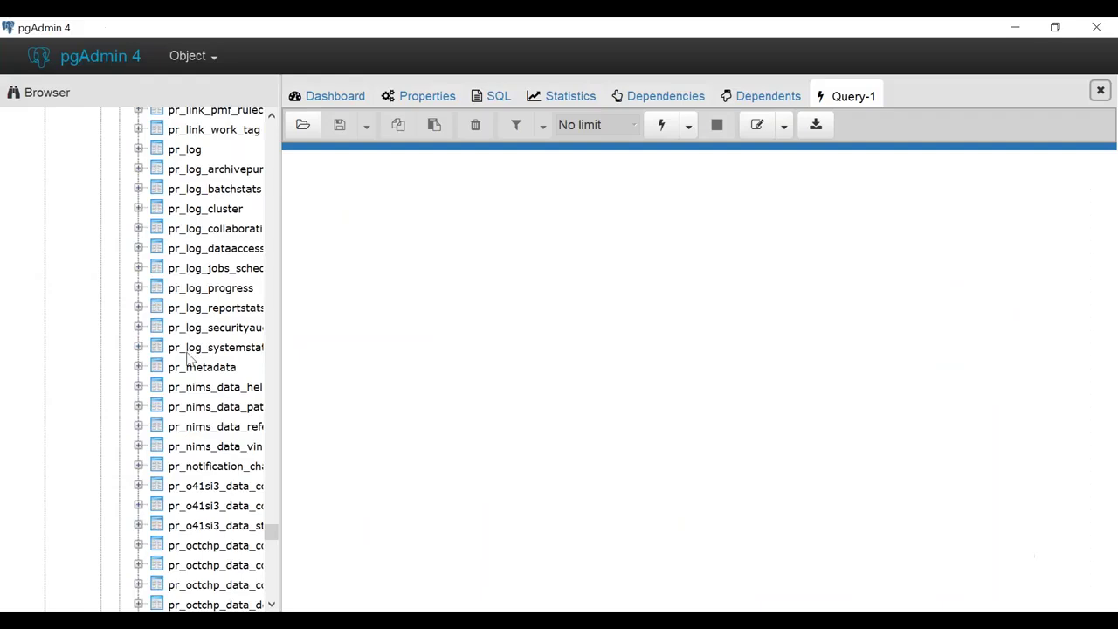
{"action": "scroll", "coordinate": [190, 356], "scroll_direction": "up", "scroll_amount": 15}
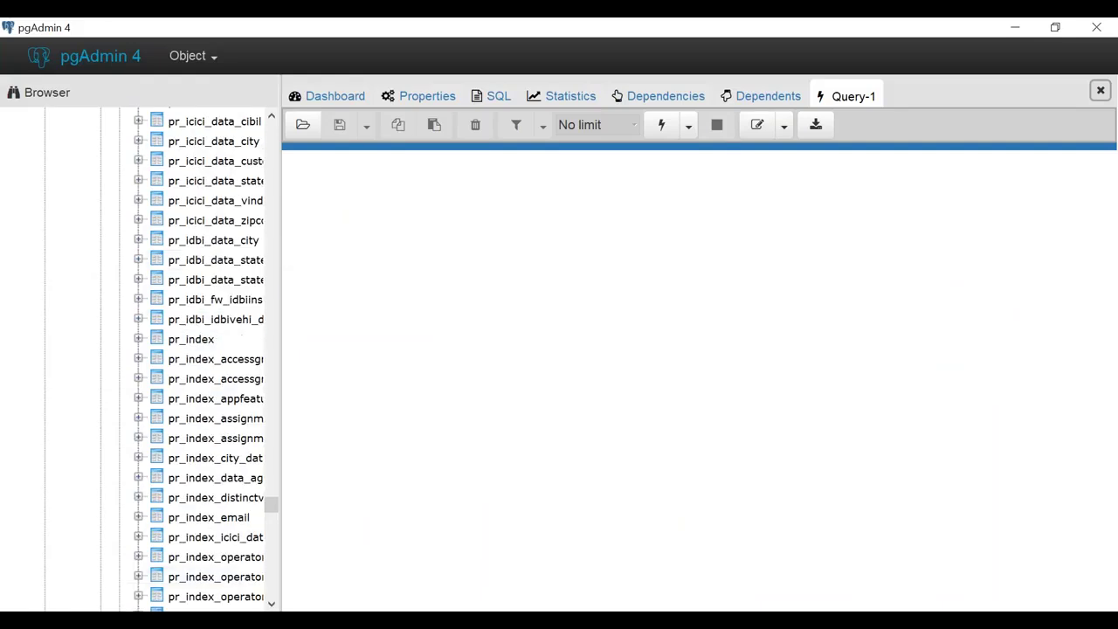
{"action": "scroll", "coordinate": [161, 354], "scroll_direction": "up", "scroll_amount": 4}
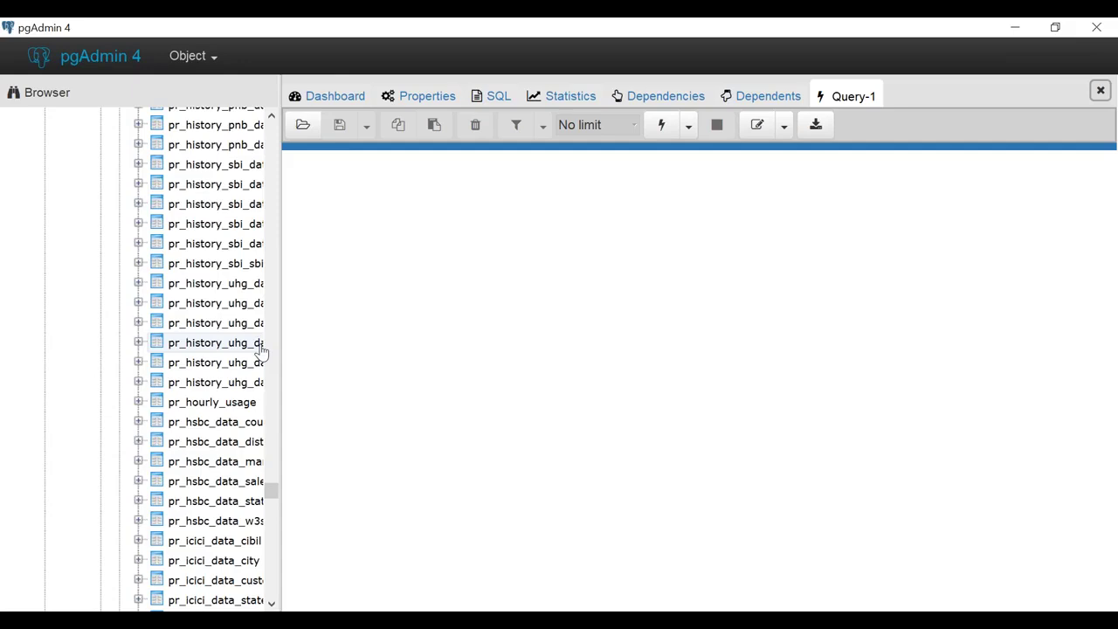
{"action": "scroll", "coordinate": [188, 433], "scroll_direction": "up", "scroll_amount": 15}
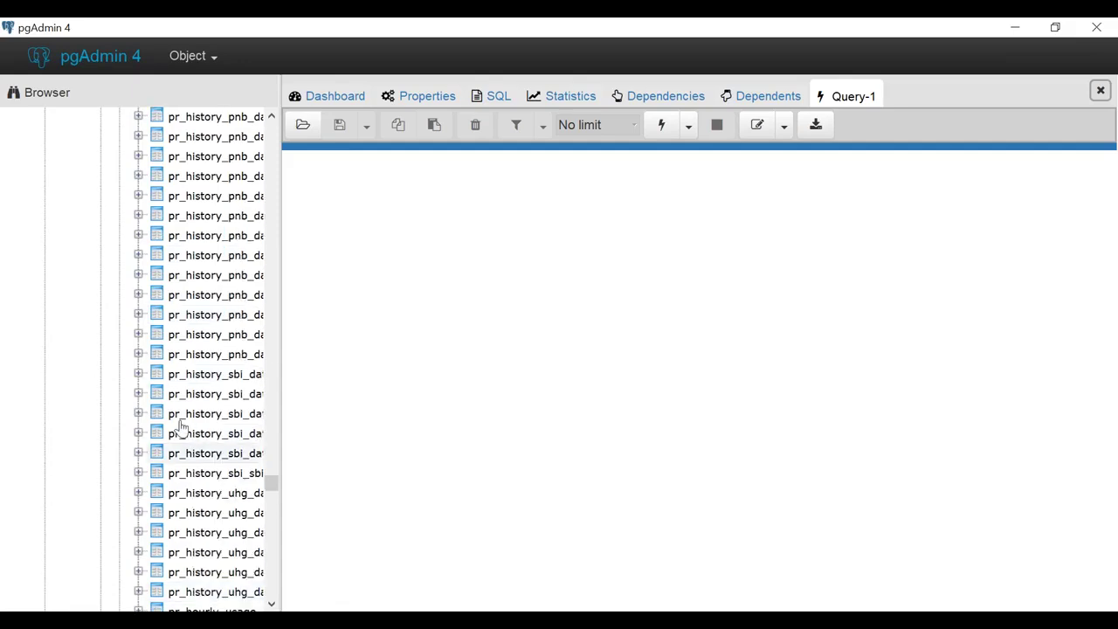
{"action": "scroll", "coordinate": [182, 426], "scroll_direction": "up", "scroll_amount": 20}
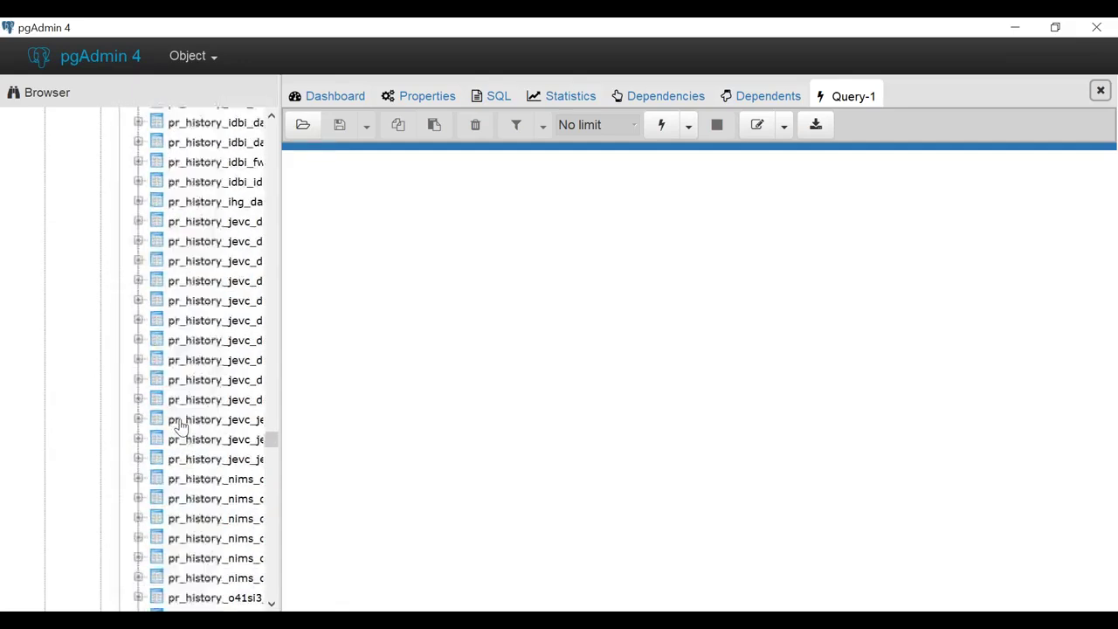
{"action": "scroll", "coordinate": [182, 425], "scroll_direction": "up", "scroll_amount": 20}
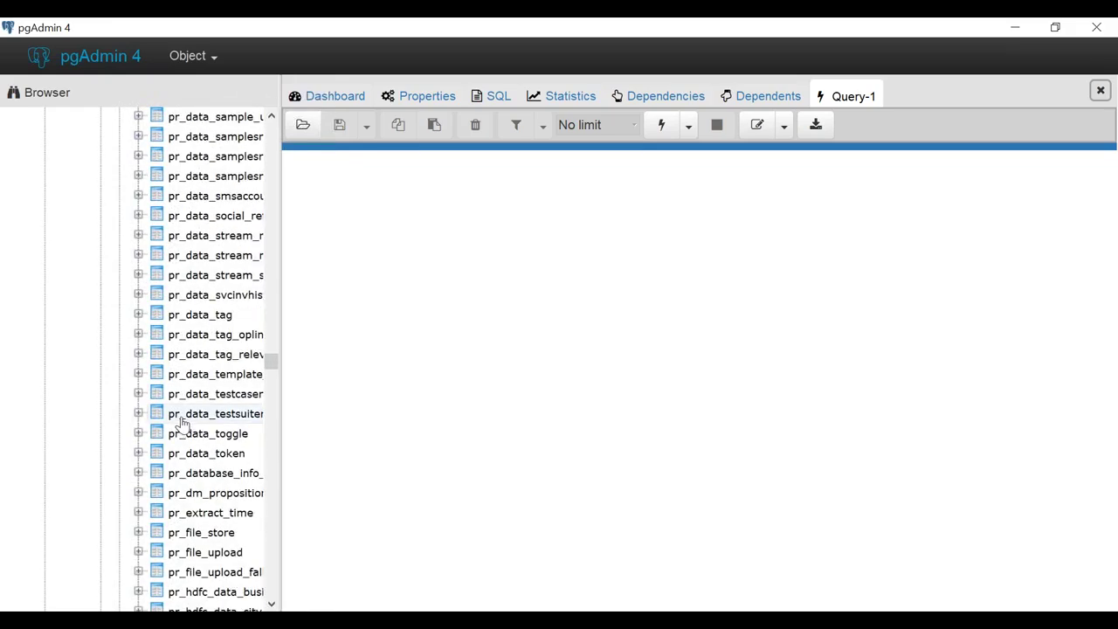
{"action": "scroll", "coordinate": [181, 425], "scroll_direction": "up", "scroll_amount": 20}
{"action": "scroll", "coordinate": [181, 425], "scroll_direction": "up", "scroll_amount": 10}
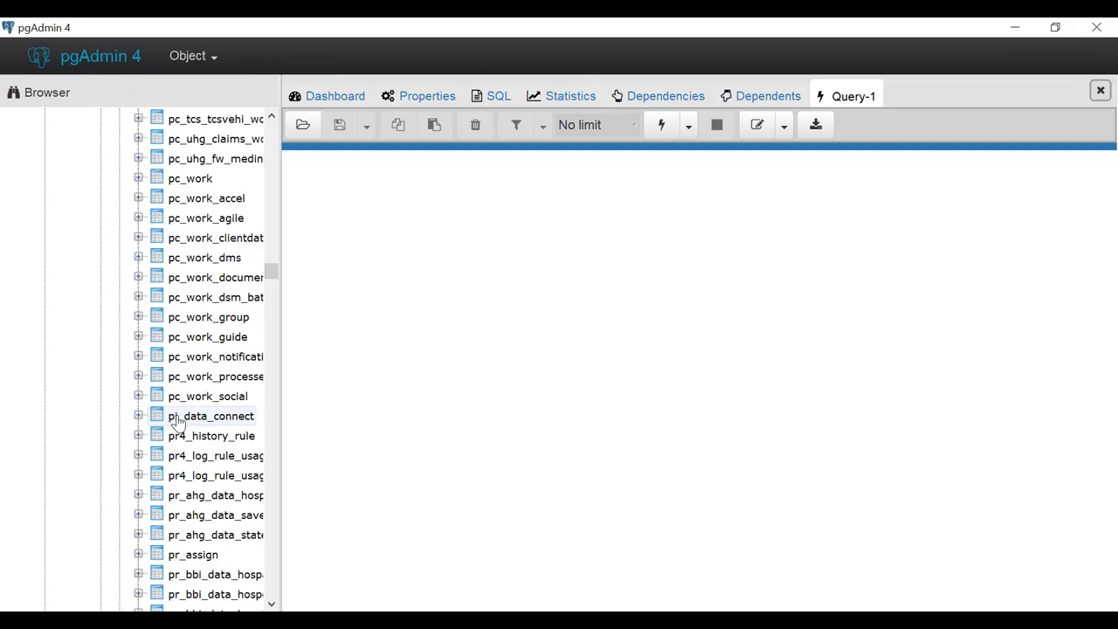
{"action": "scroll", "coordinate": [177, 423], "scroll_direction": "up", "scroll_amount": 10}
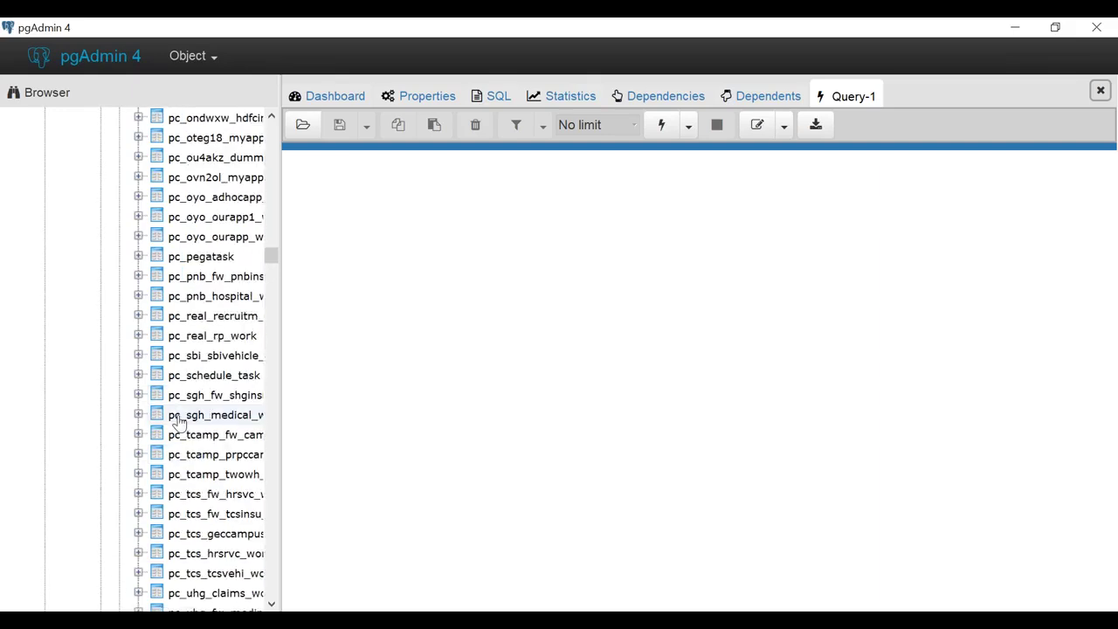
{"action": "scroll", "coordinate": [178, 422], "scroll_direction": "up", "scroll_amount": 2}
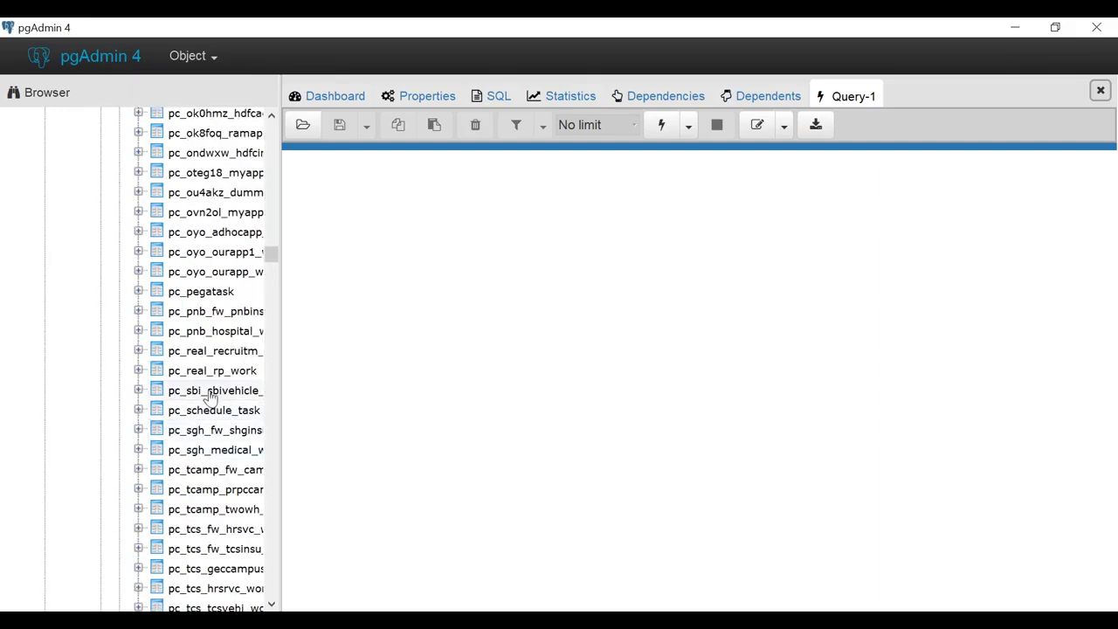
{"action": "scroll", "coordinate": [210, 397], "scroll_direction": "up", "scroll_amount": 15}
{"action": "scroll", "coordinate": [210, 397], "scroll_direction": "up", "scroll_amount": 15}
{"action": "scroll", "coordinate": [210, 397], "scroll_direction": "up", "scroll_amount": 15}
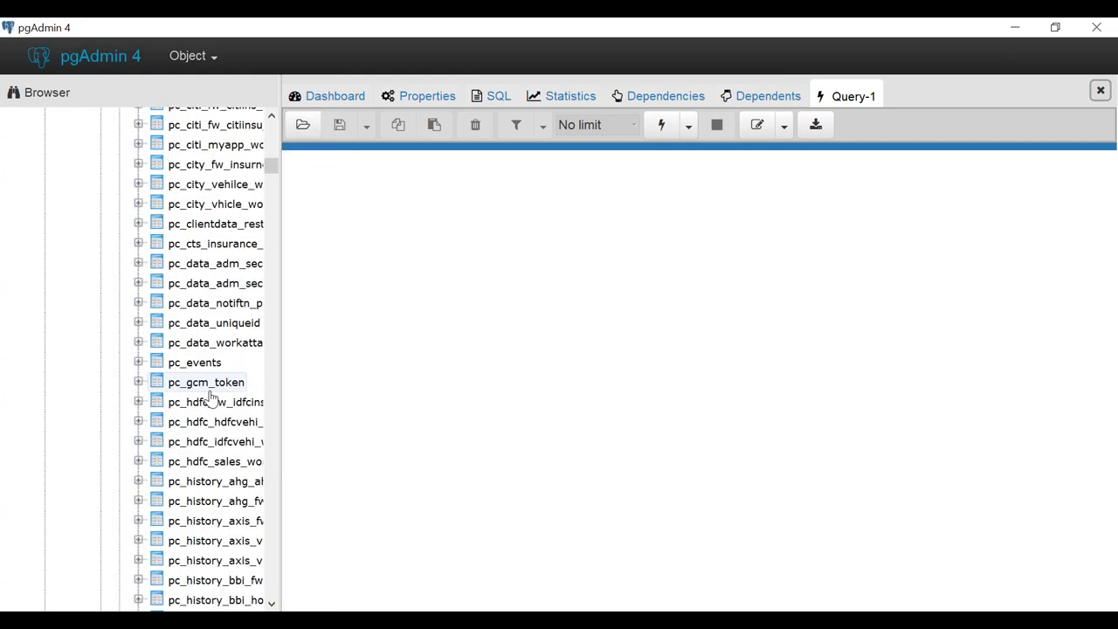
{"action": "scroll", "coordinate": [210, 398], "scroll_direction": "up", "scroll_amount": 5}
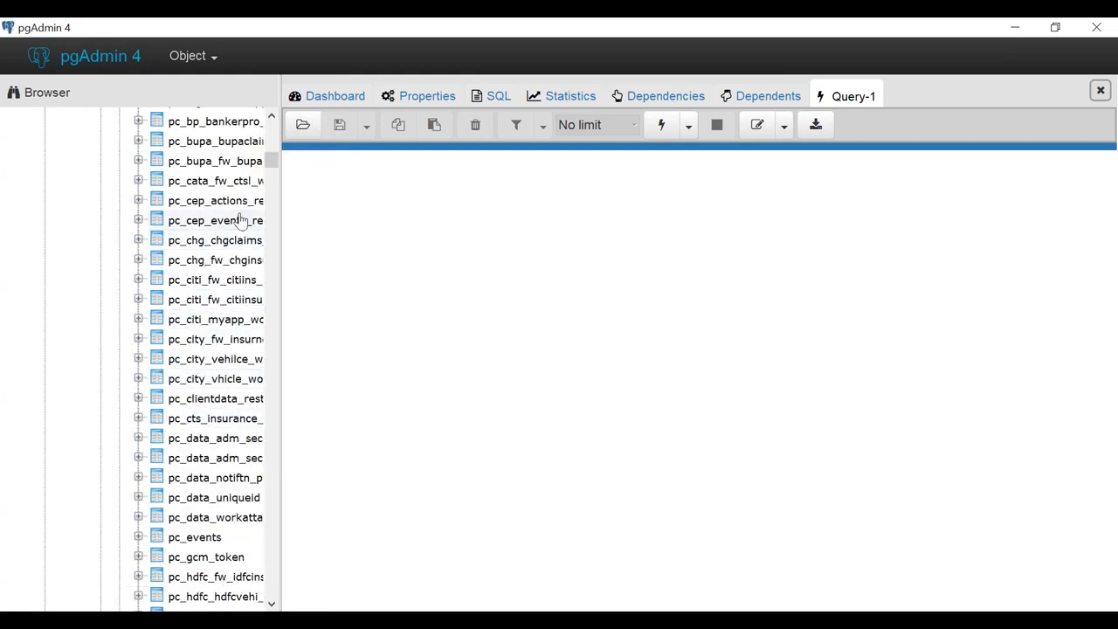
Step: View all rows of the insurance framework work table whose name starts with pc_chg_fw_chgins
{"action": "left_click", "coordinate": [200, 262]}
{"action": "right_click", "coordinate": [200, 265]}
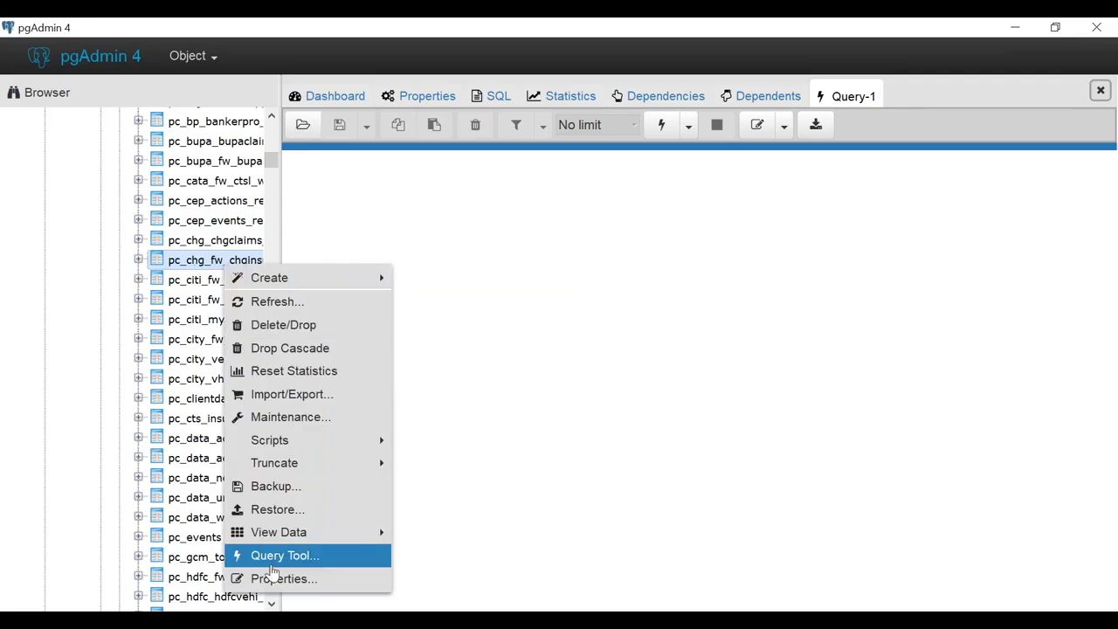
{"action": "mouse_move", "coordinate": [312, 539]}
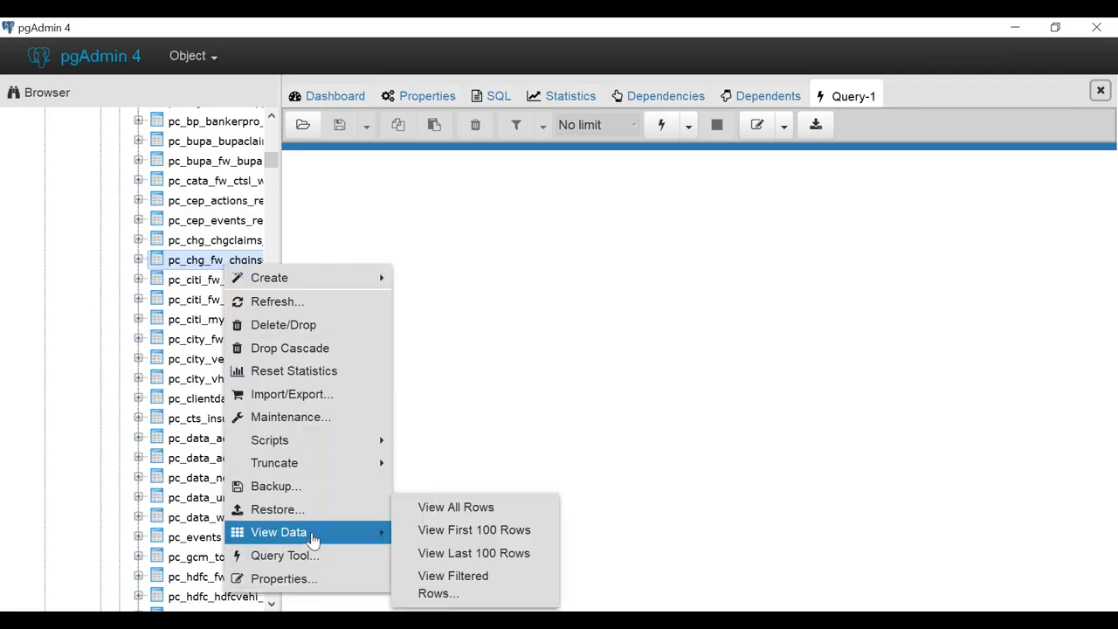
{"action": "left_click", "coordinate": [456, 510]}
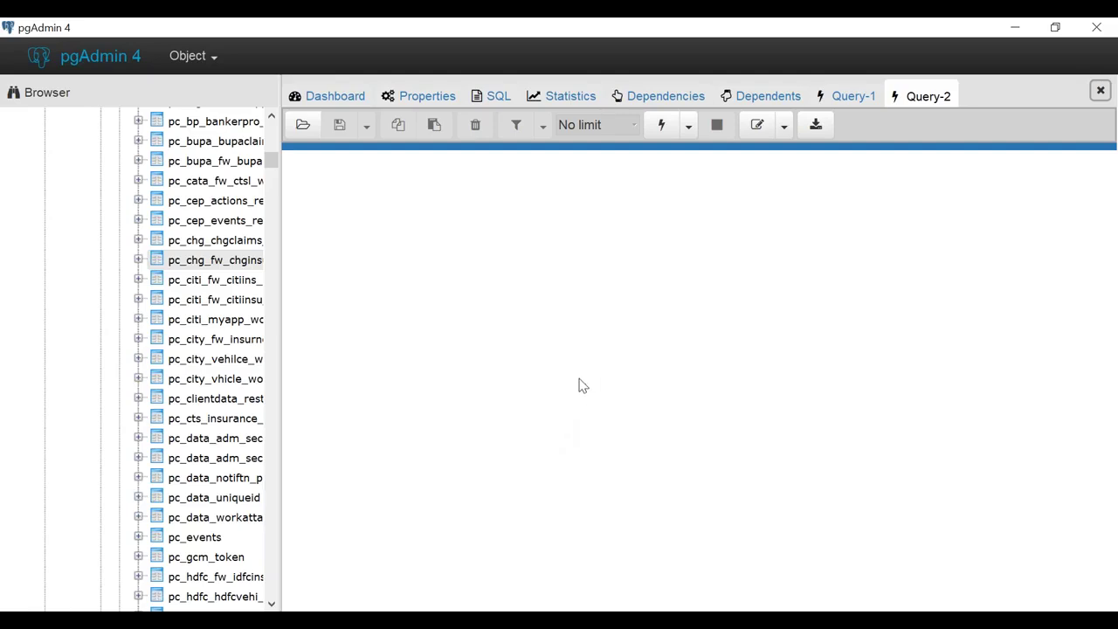
Step: Return to Pega Dev Studio and open the ClaimsFlow flow of the CHG-FW-CHGInsur-Work class
{"action": "left_click", "coordinate": [1016, 31]}
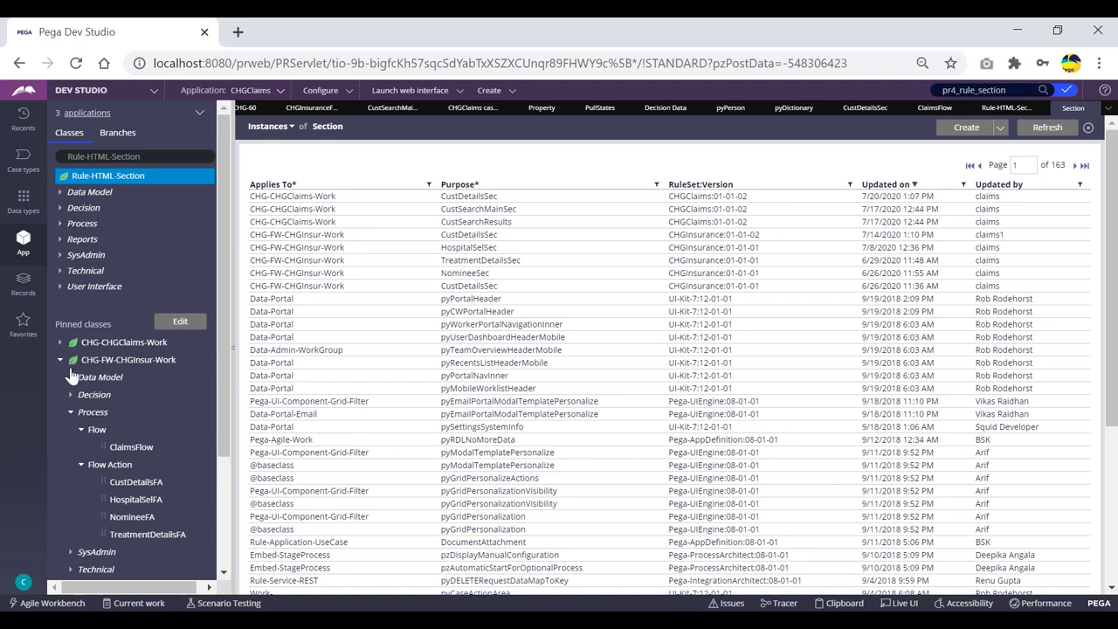
{"action": "left_click", "coordinate": [130, 449]}
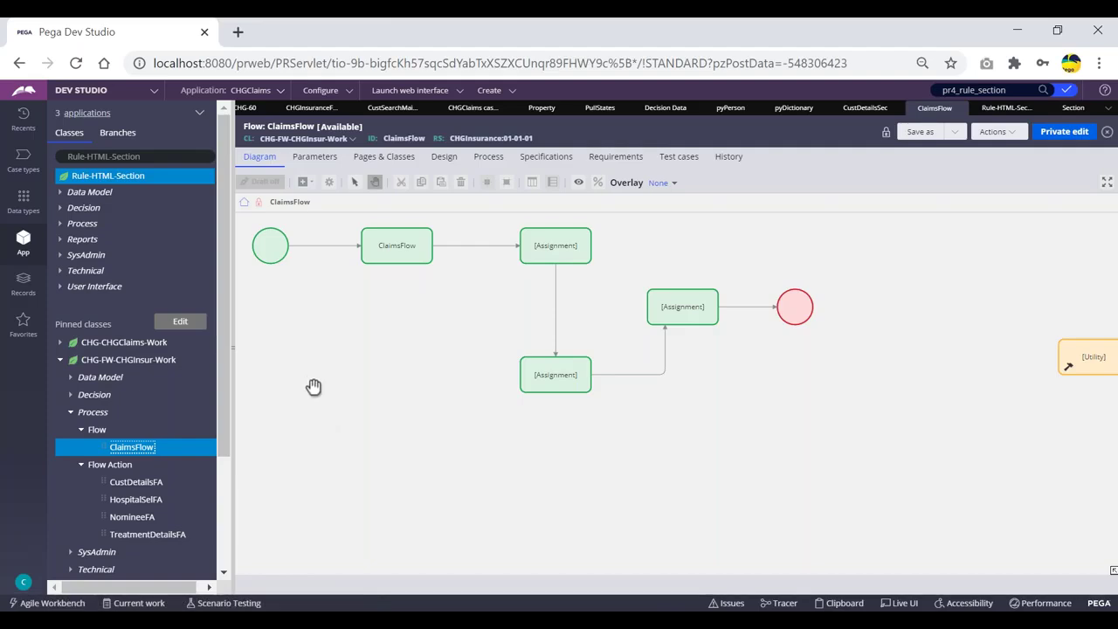
{"action": "left_click_drag", "start_coordinate": [157, 156], "coordinate": [65, 157]}
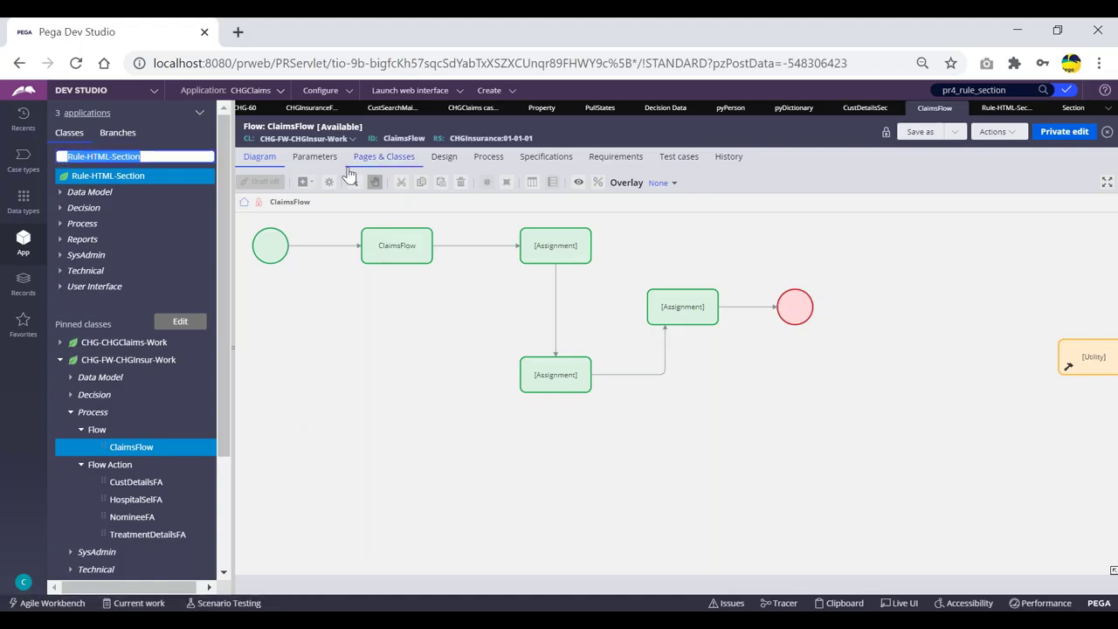
{"action": "left_click", "coordinate": [514, 248]}
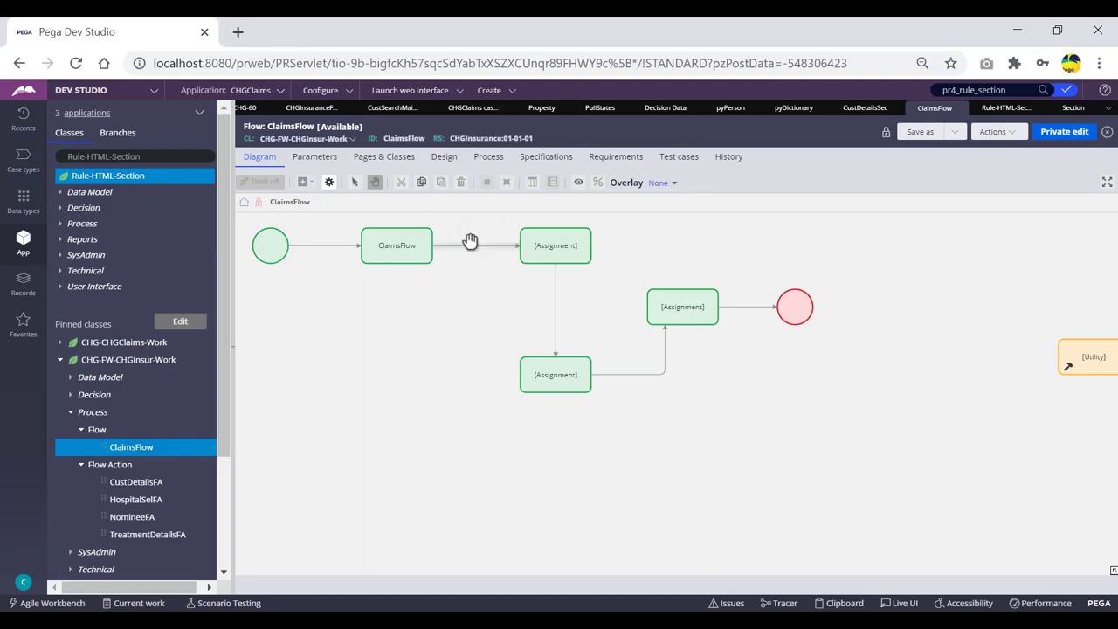
{"action": "left_click_drag", "start_coordinate": [159, 155], "coordinate": [72, 156]}
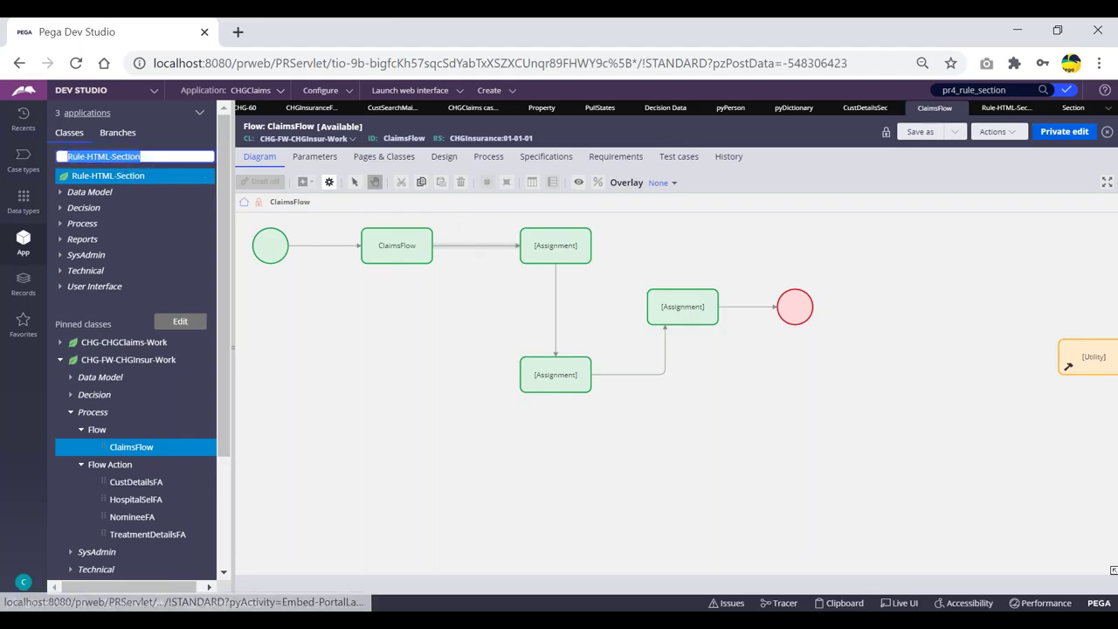
{"action": "left_click", "coordinate": [466, 254]}
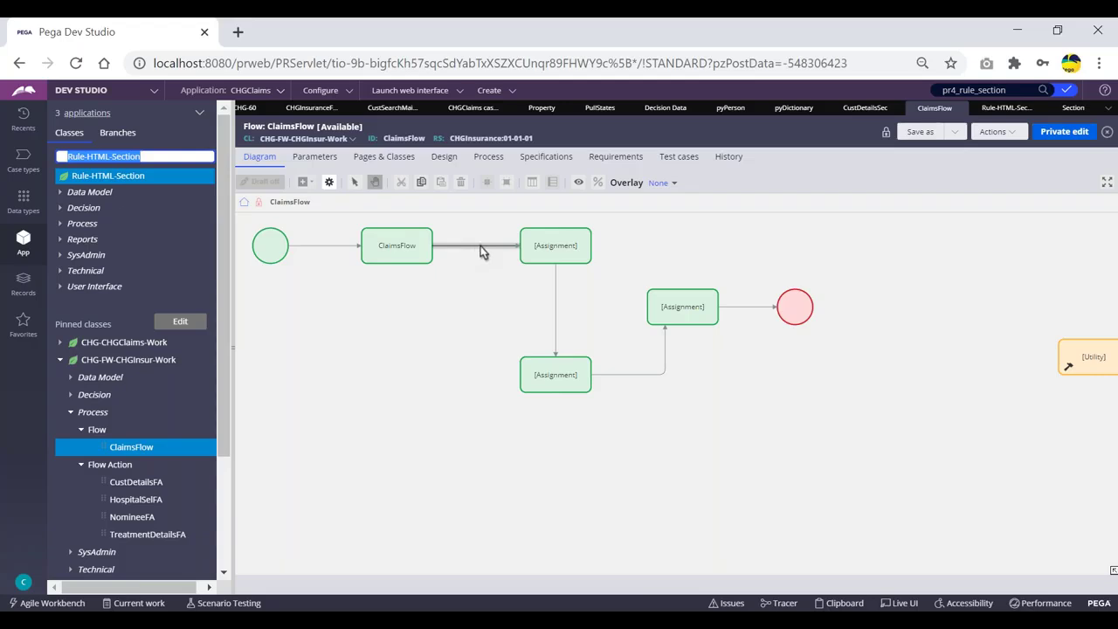
{"action": "left_click", "coordinate": [160, 157]}
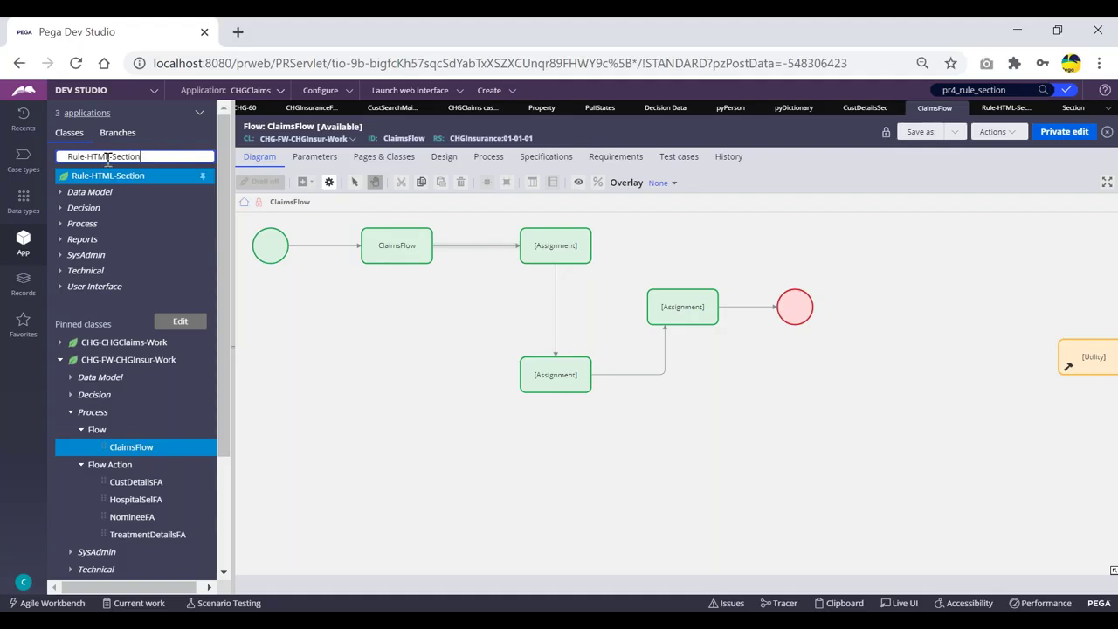
{"action": "left_click", "coordinate": [280, 321]}
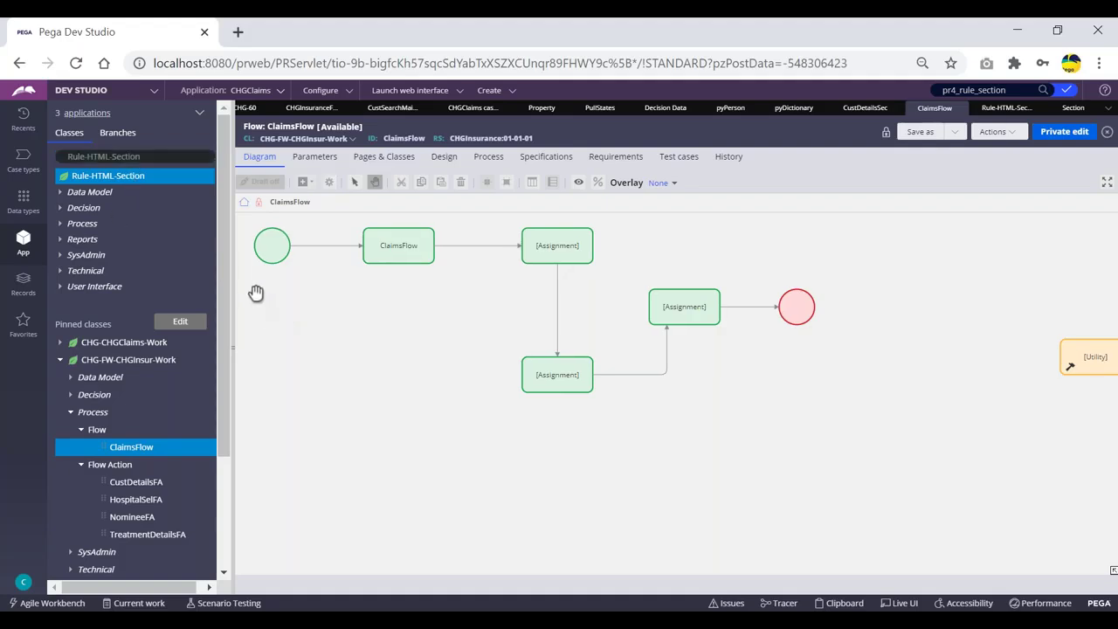
{"action": "left_click", "coordinate": [156, 156]}
Step: Switch to pgAdmin and view the first 100 rows of the pc_chg_fw_chgins work table
{"action": "key", "text": "alt+Tab"}
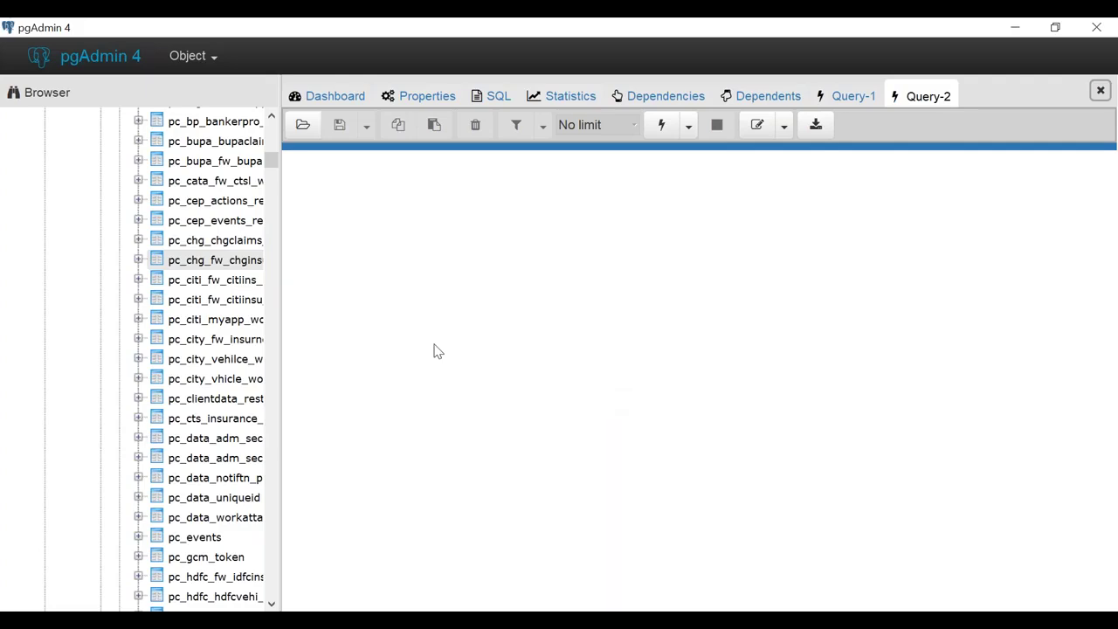
{"action": "right_click", "coordinate": [224, 265]}
{"action": "mouse_move", "coordinate": [391, 538]}
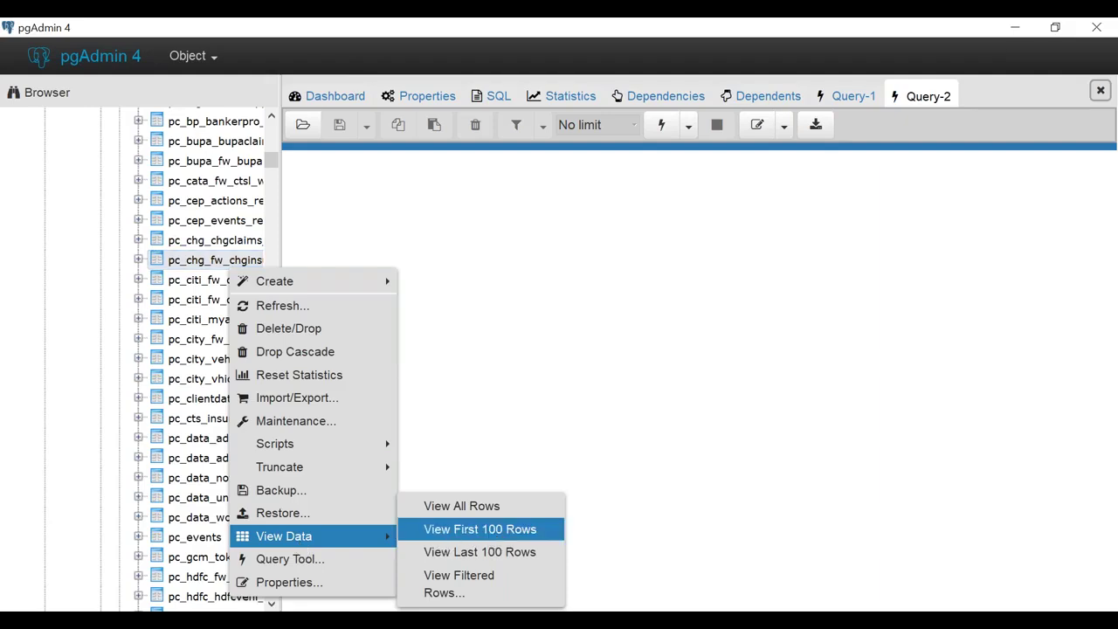
{"action": "left_click", "coordinate": [467, 538]}
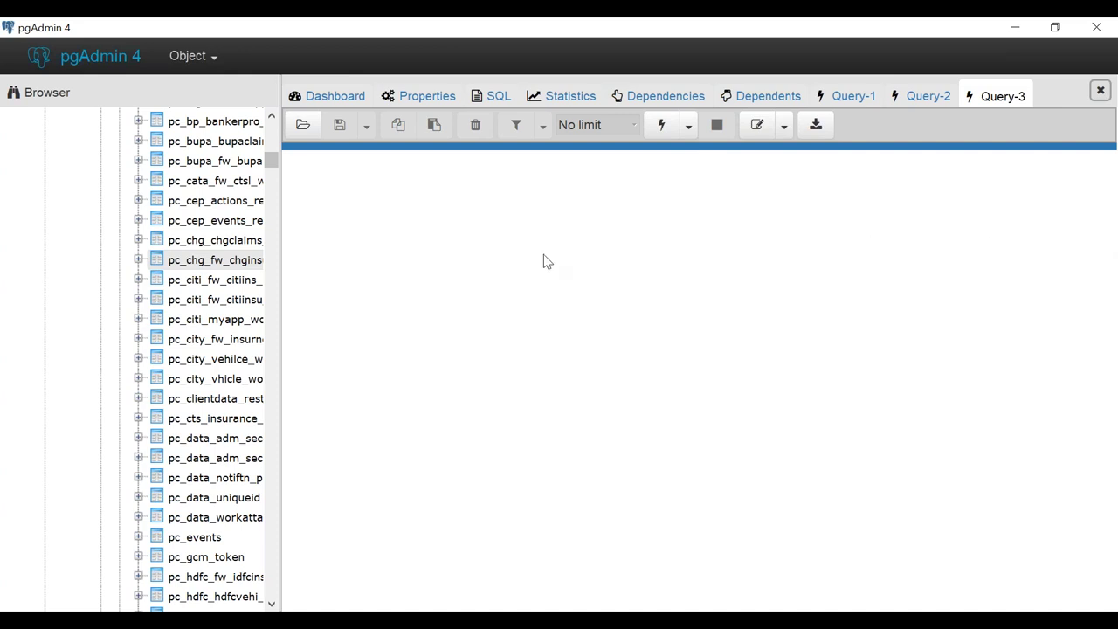
Step: Bring up the Notepad notes, highlight the pzInskey formats for work objects and other rules, and minimize the notes
{"action": "key", "text": "alt+Tab"}
{"action": "key", "text": "alt+Tab"}
{"action": "key", "text": "alt+Tab"}
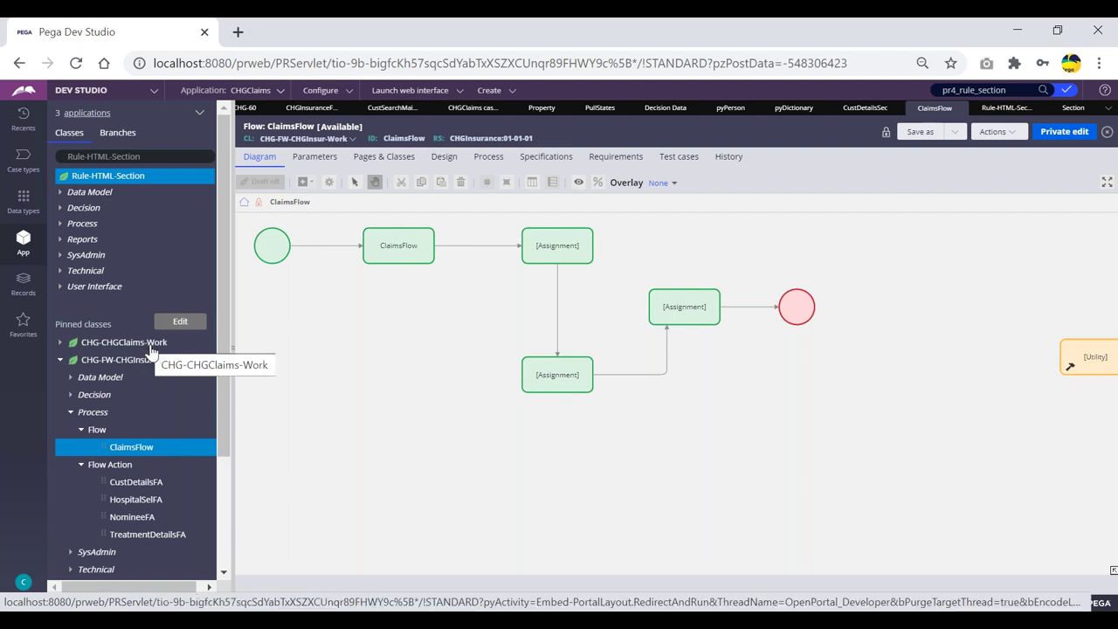
{"action": "key", "text": "alt+Tab"}
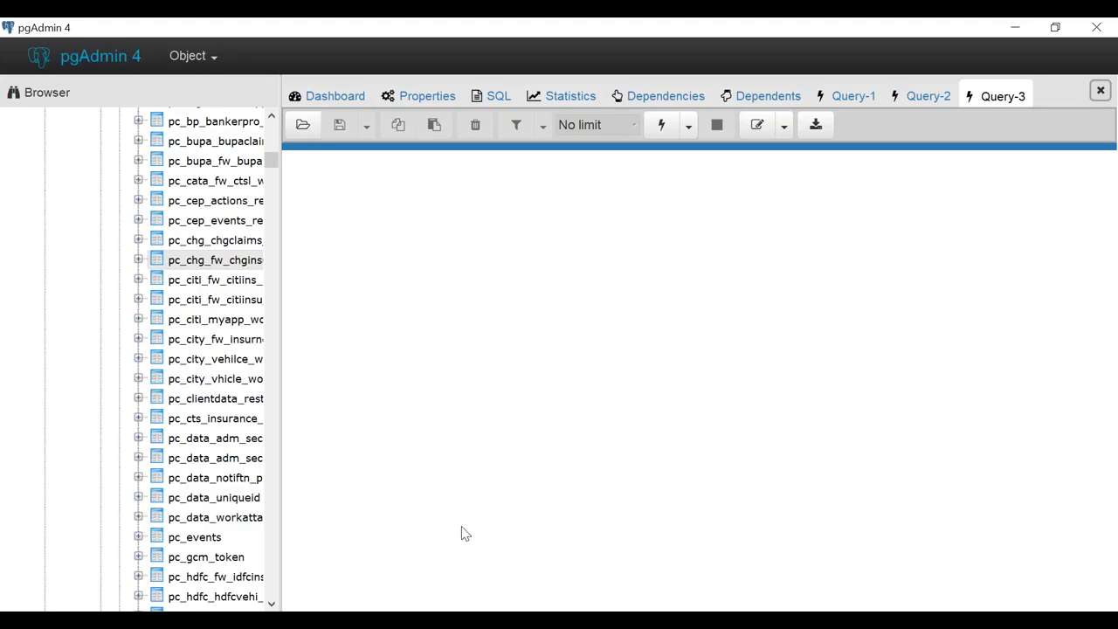
{"action": "key", "text": "alt+Tab"}
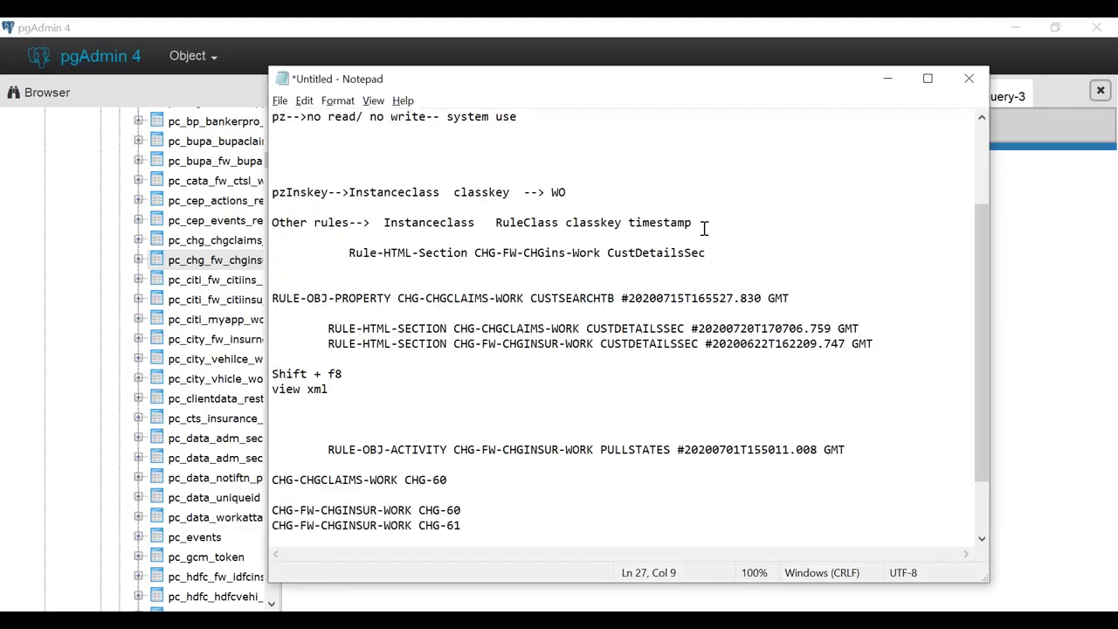
{"action": "left_click_drag", "start_coordinate": [706, 224], "coordinate": [322, 173]}
{"action": "left_click", "coordinate": [612, 189]}
{"action": "left_click", "coordinate": [888, 80]}
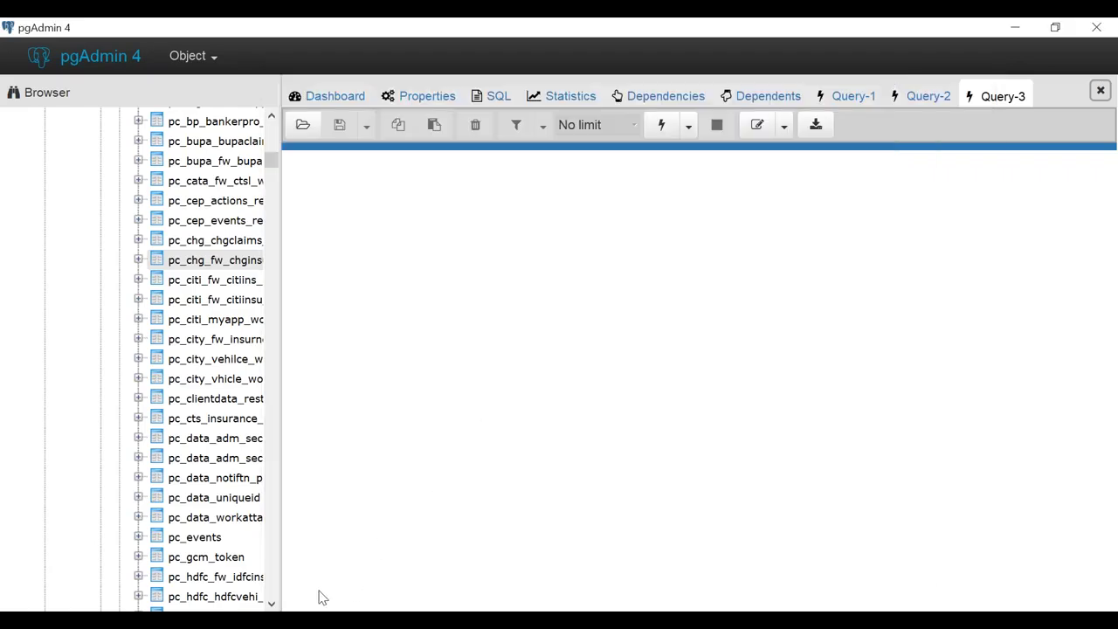
Step: Switch back to Pega Dev Studio and highlight the Rule-HTML-Section class name in the class explorer search
{"action": "mouse_move", "coordinate": [393, 607]}
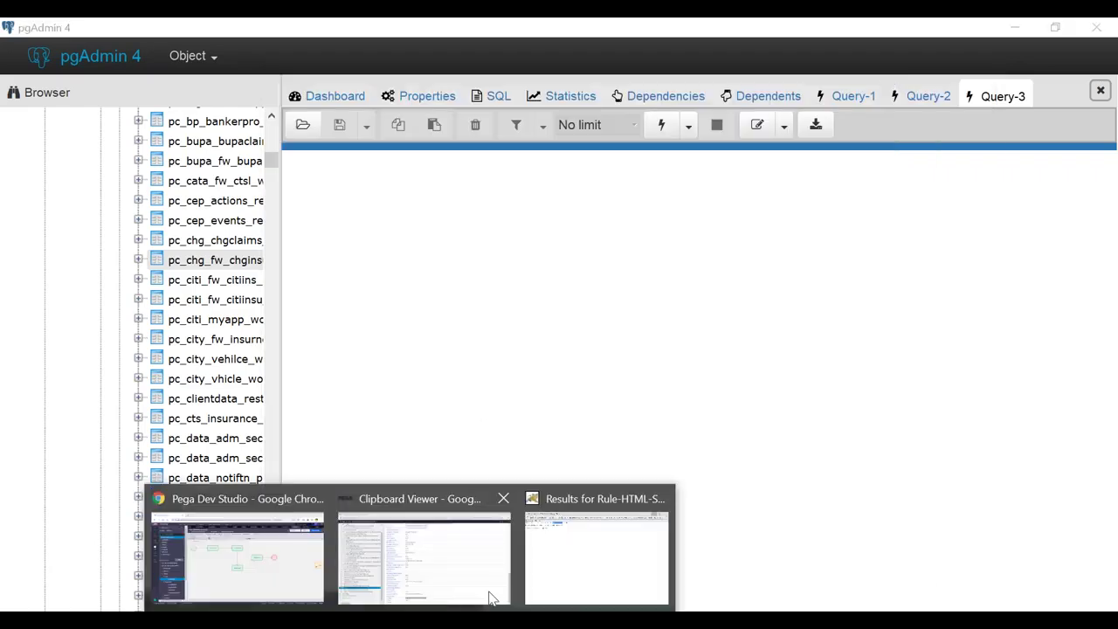
{"action": "left_click", "coordinate": [288, 560]}
{"action": "left_click_drag", "start_coordinate": [155, 156], "coordinate": [57, 157]}
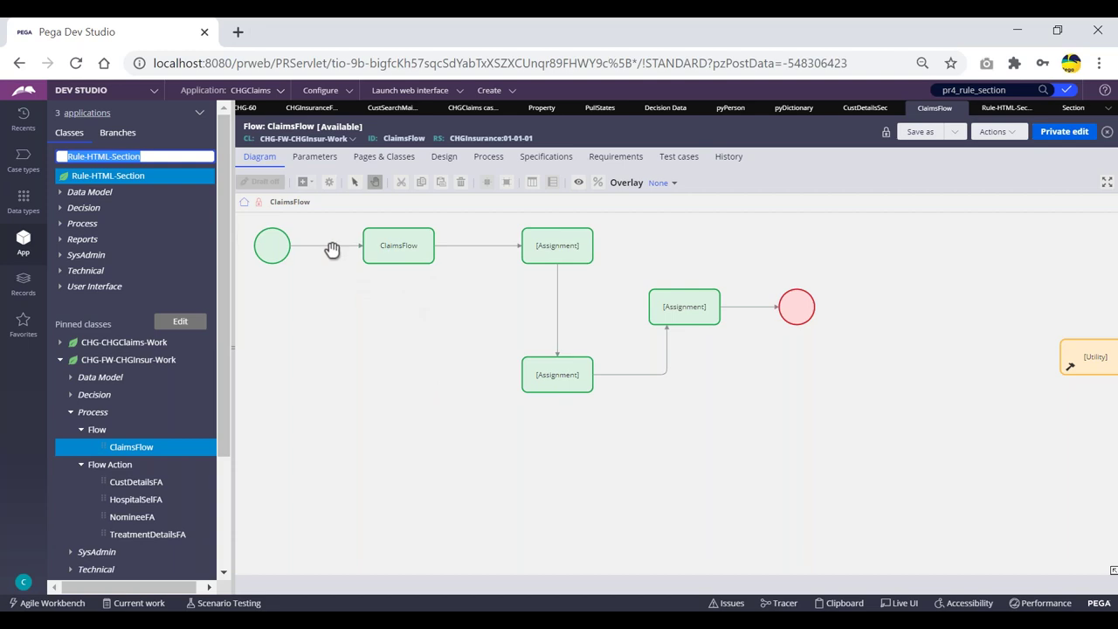
{"action": "left_click", "coordinate": [157, 156]}
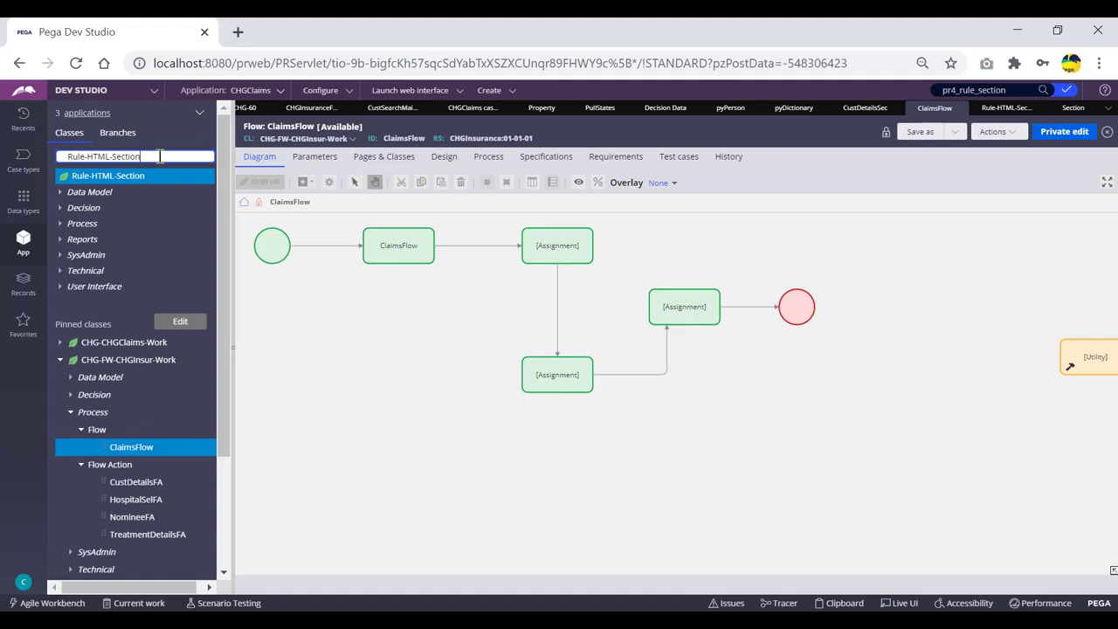
{"action": "left_click_drag", "start_coordinate": [156, 155], "coordinate": [68, 155]}
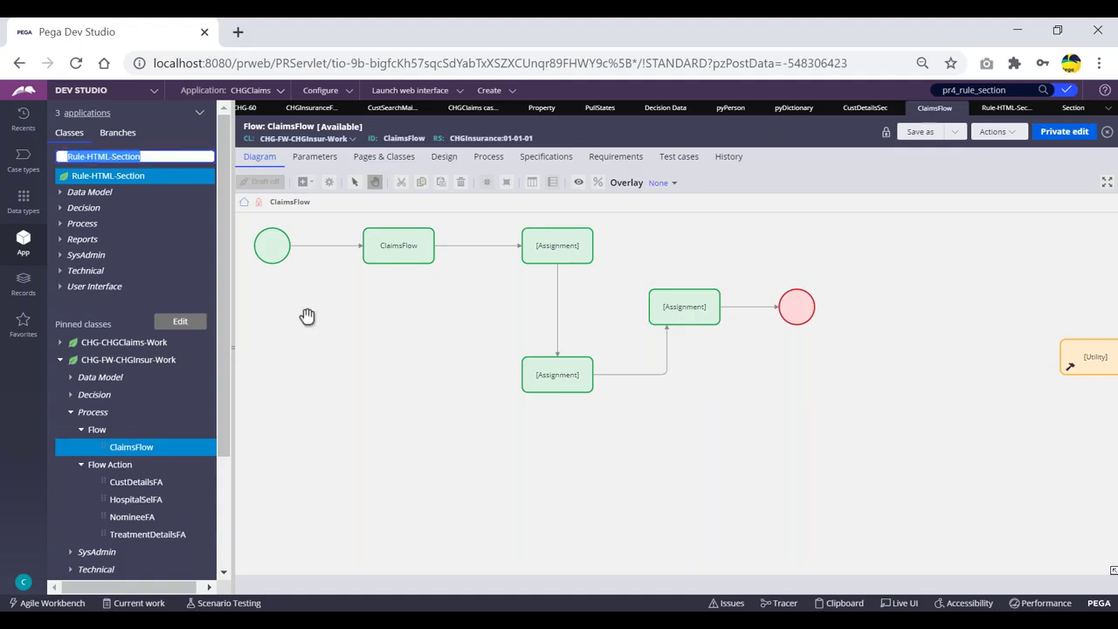
{"action": "left_click", "coordinate": [153, 157]}
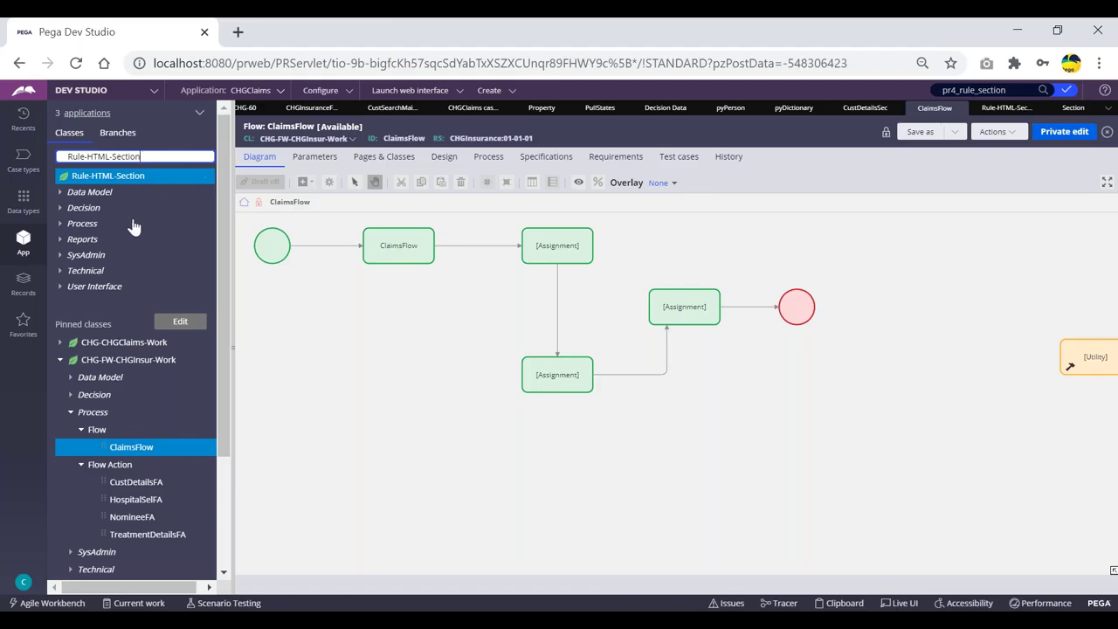
Step: Collapse the Decision category in the records explorer and list all Section rules under User Interface
{"action": "left_click", "coordinate": [23, 281]}
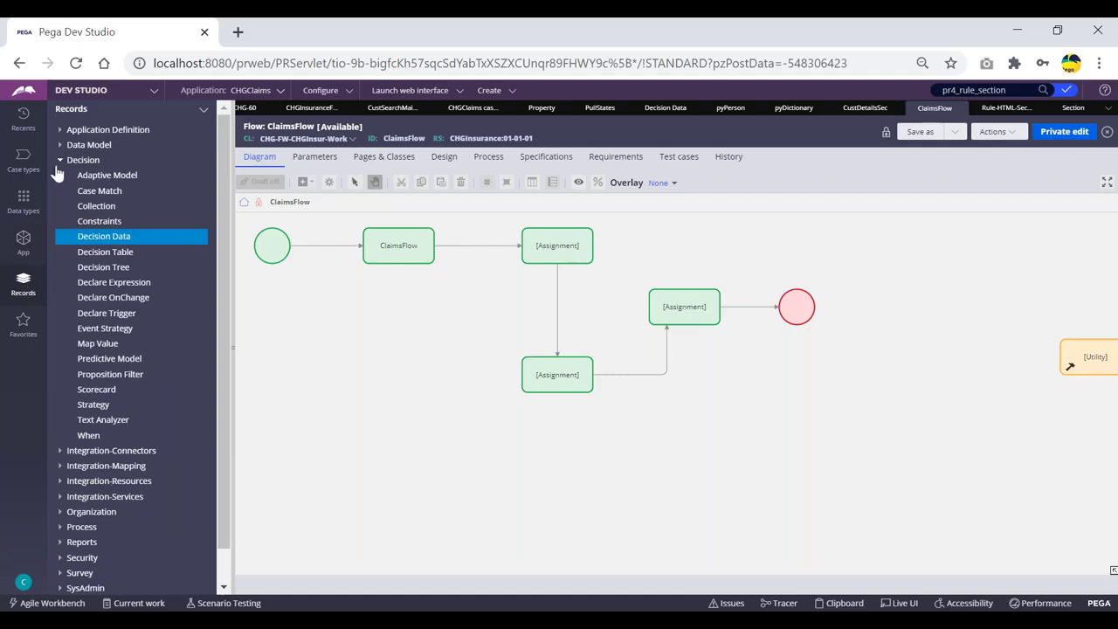
{"action": "left_click", "coordinate": [61, 162]}
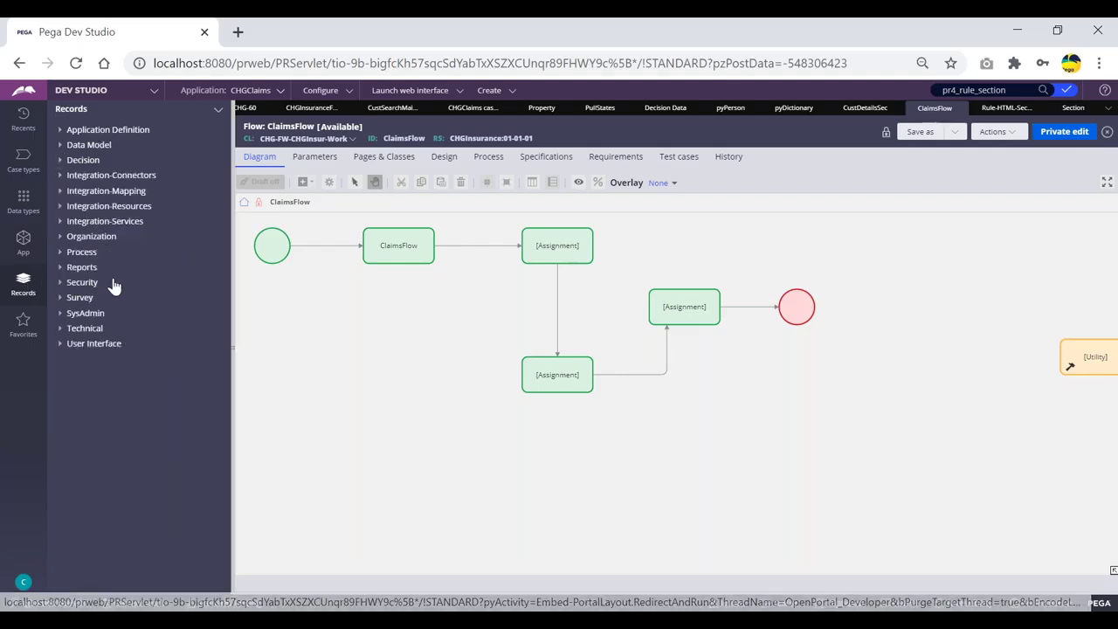
{"action": "left_click", "coordinate": [60, 345]}
{"action": "left_click", "coordinate": [91, 450]}
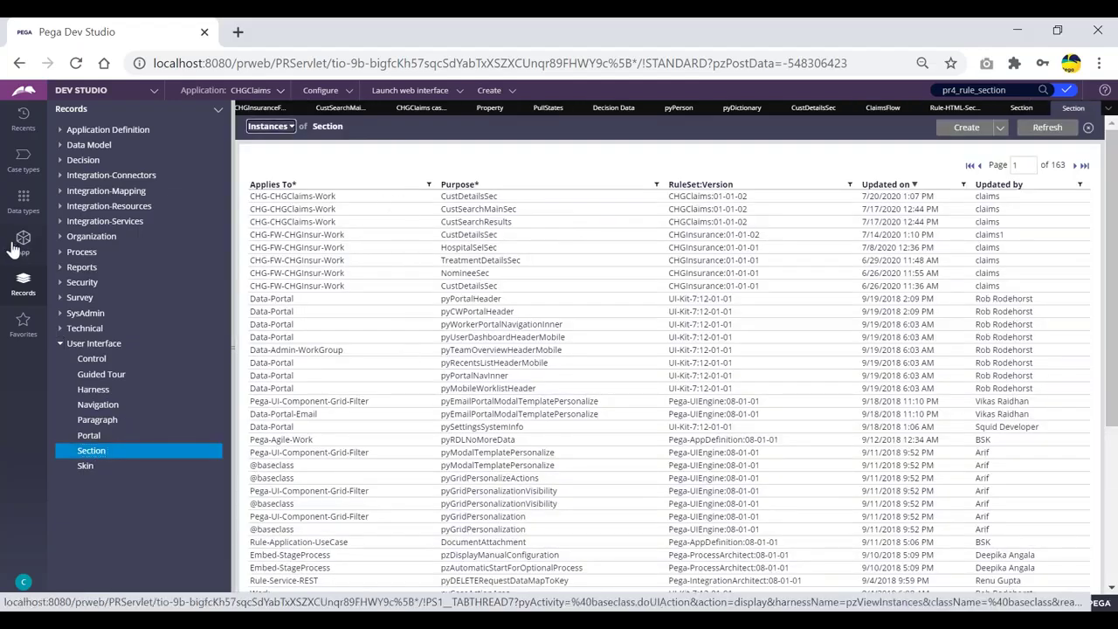
Step: List the instances of the Rule-HTML-Section class from the application's class explorer and close the ClaimsFlow rule
{"action": "left_click", "coordinate": [23, 244]}
{"action": "left_click", "coordinate": [122, 176]}
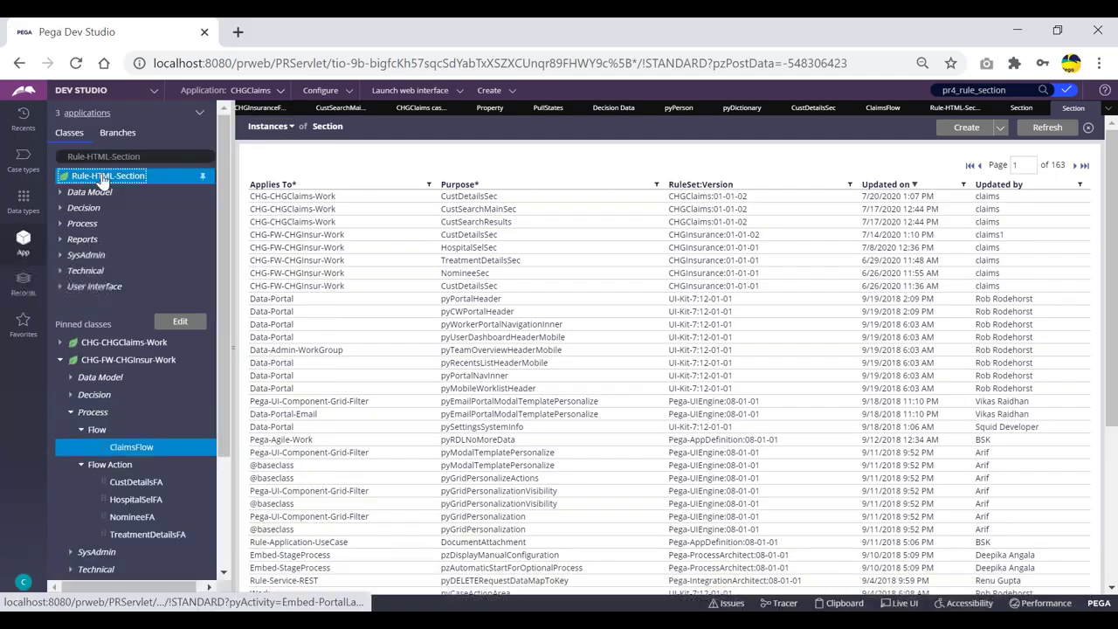
{"action": "left_click", "coordinate": [690, 163]}
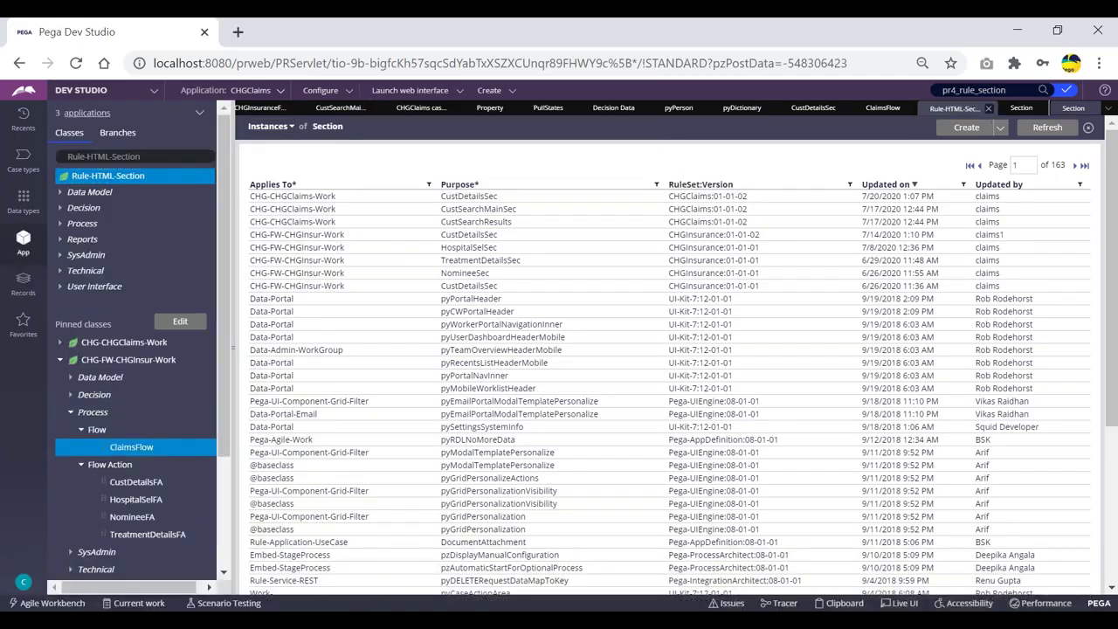
{"action": "left_click", "coordinate": [1041, 109]}
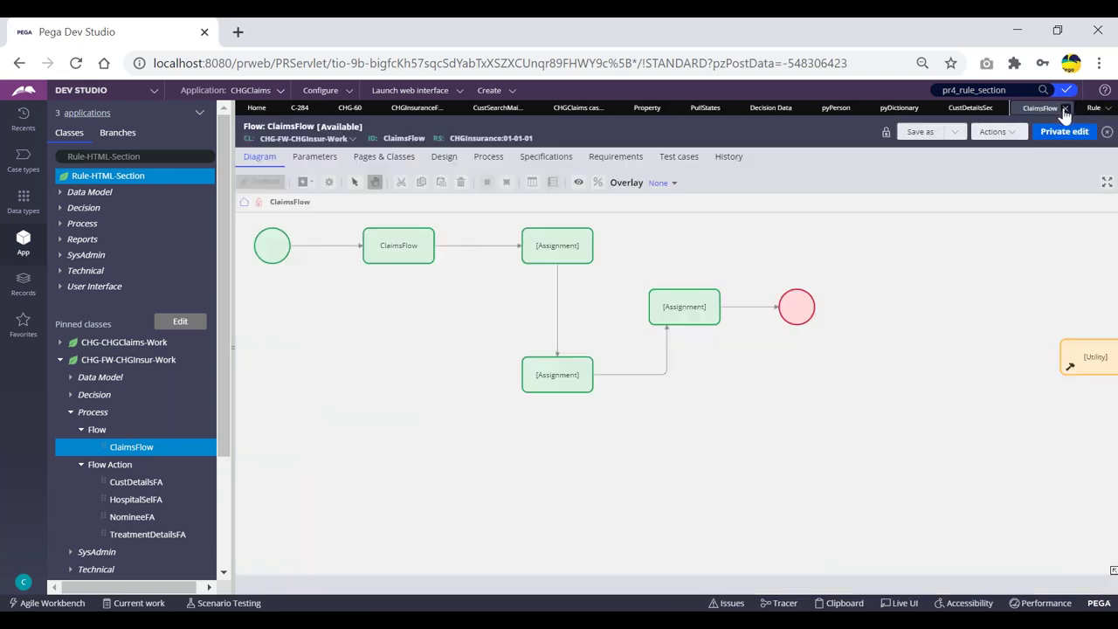
{"action": "left_click", "coordinate": [1065, 109]}
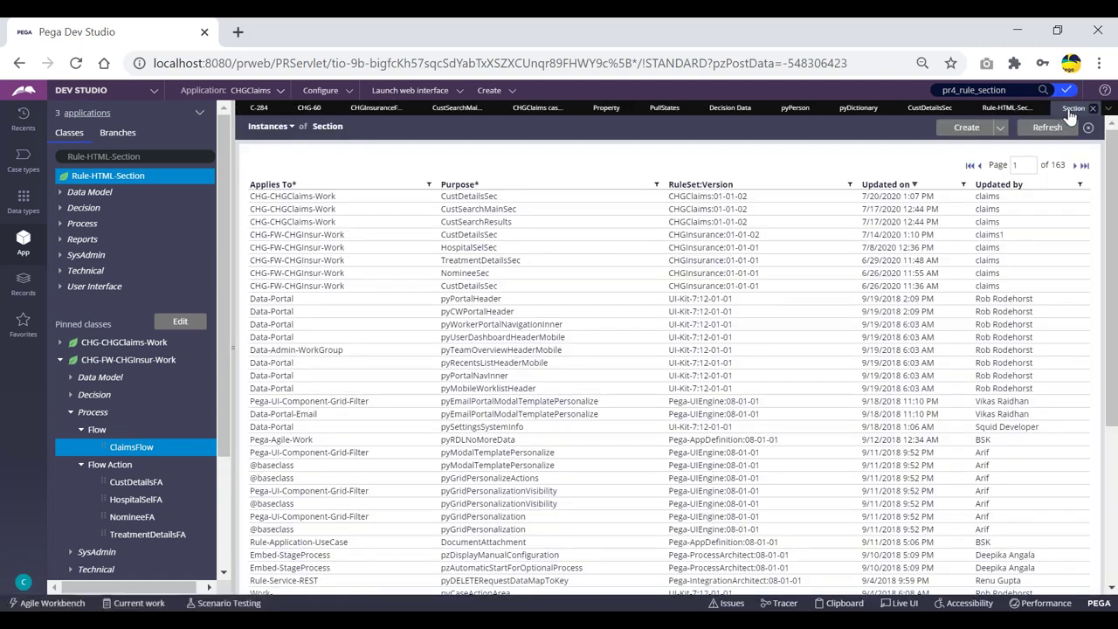
{"action": "left_click", "coordinate": [103, 177]}
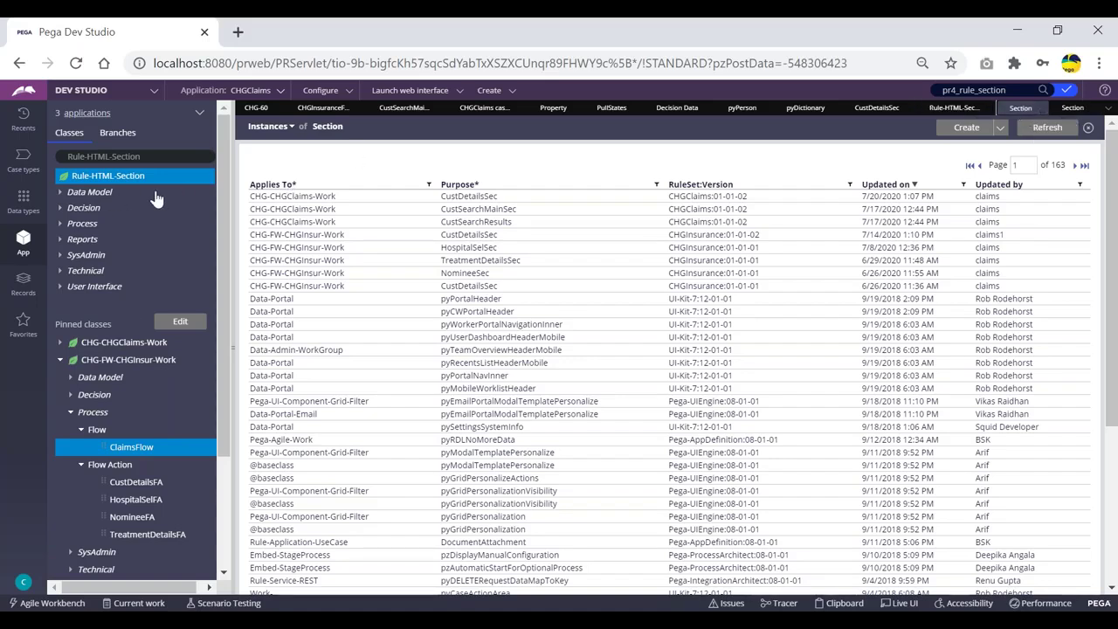
Step: Return to the records explorer, collapse User Interface, and list all Flow rules under Process
{"action": "left_click", "coordinate": [24, 279]}
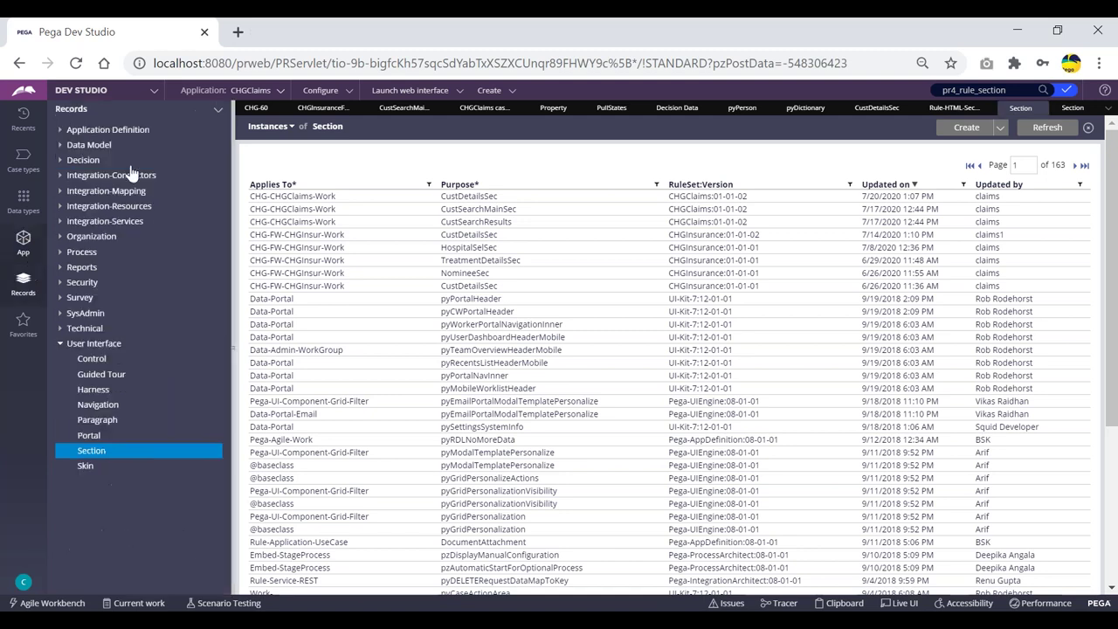
{"action": "left_click", "coordinate": [60, 343]}
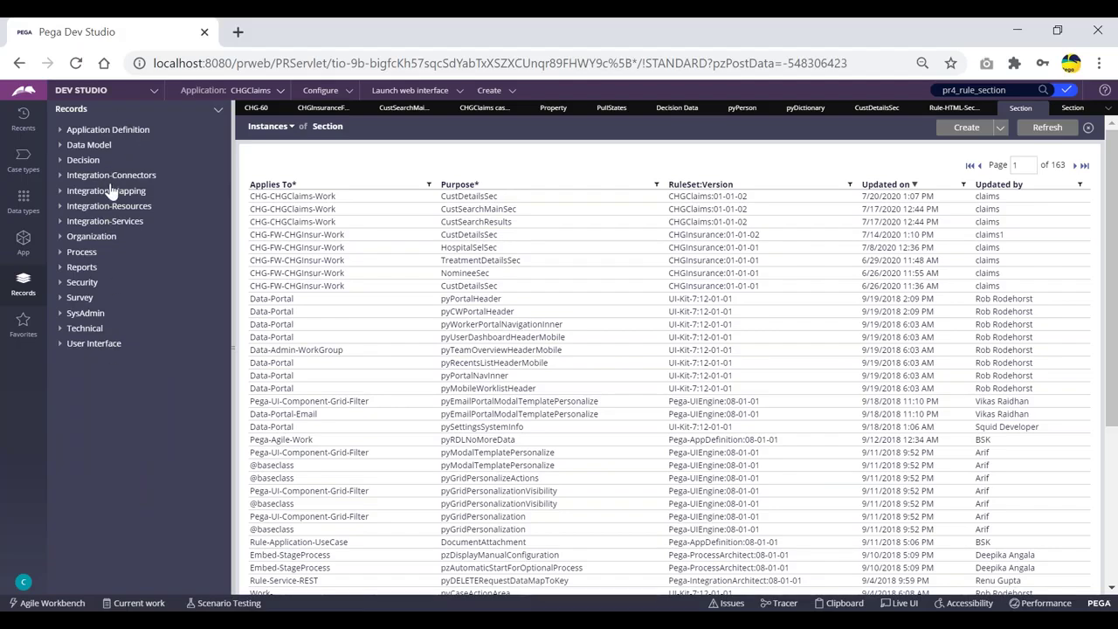
{"action": "left_click", "coordinate": [60, 253]}
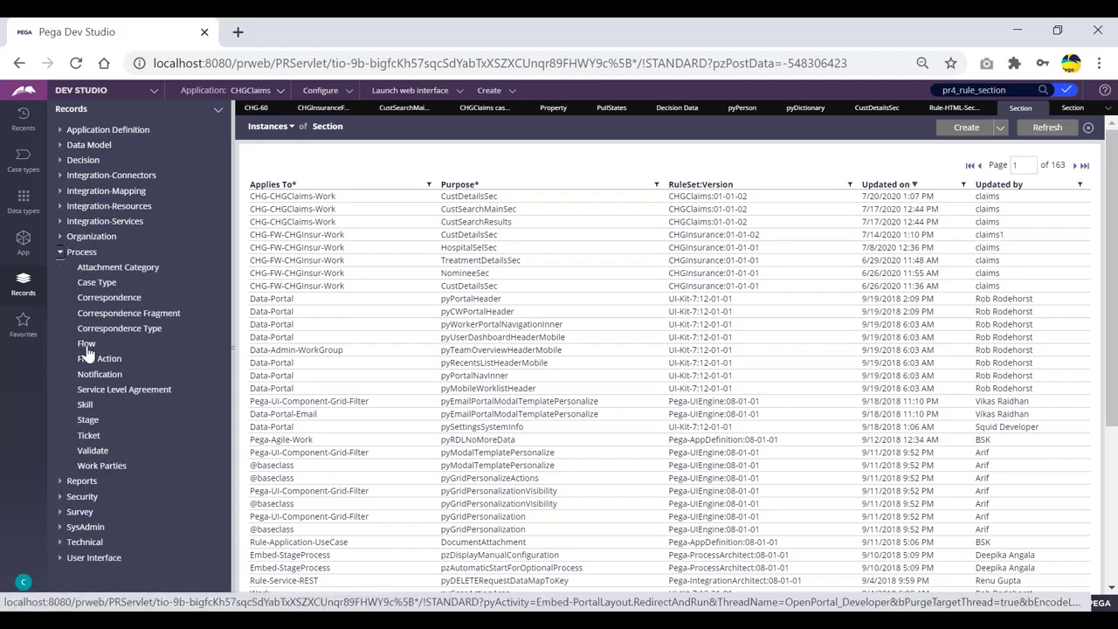
{"action": "left_click", "coordinate": [87, 345]}
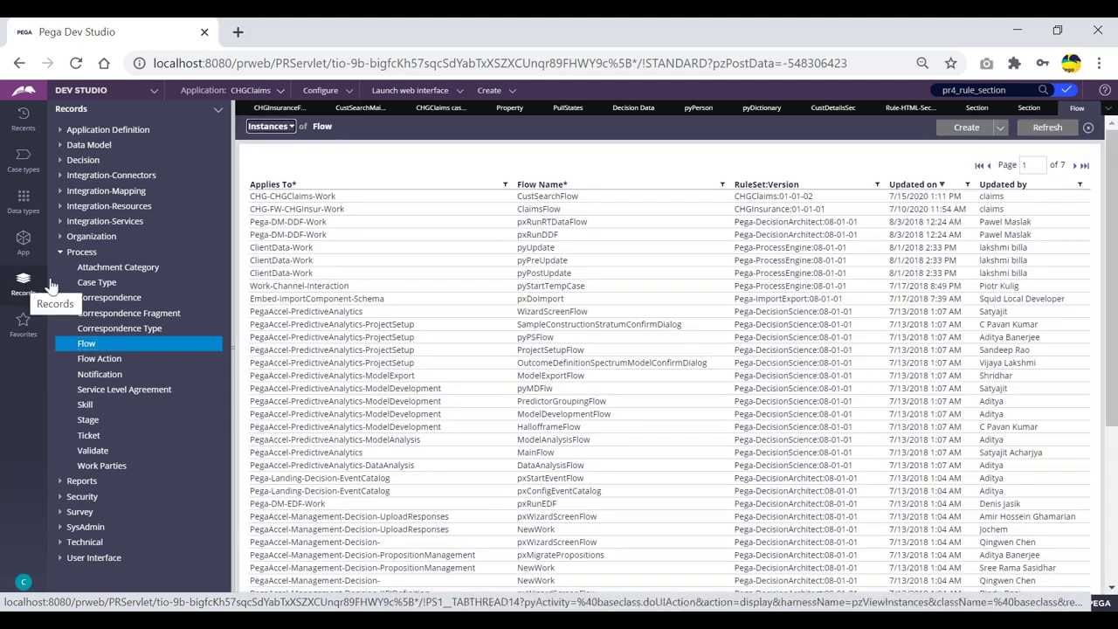
Step: Revisit the application's class explorer, and return to the records explorer to collapse the Process category
{"action": "left_click", "coordinate": [23, 242]}
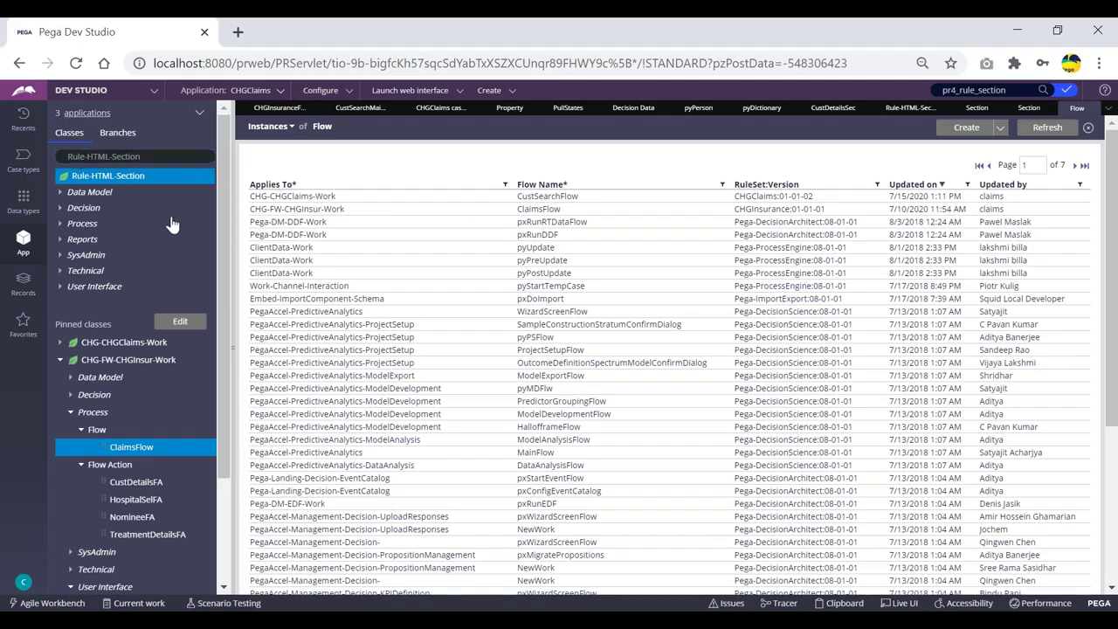
{"action": "left_click", "coordinate": [24, 284]}
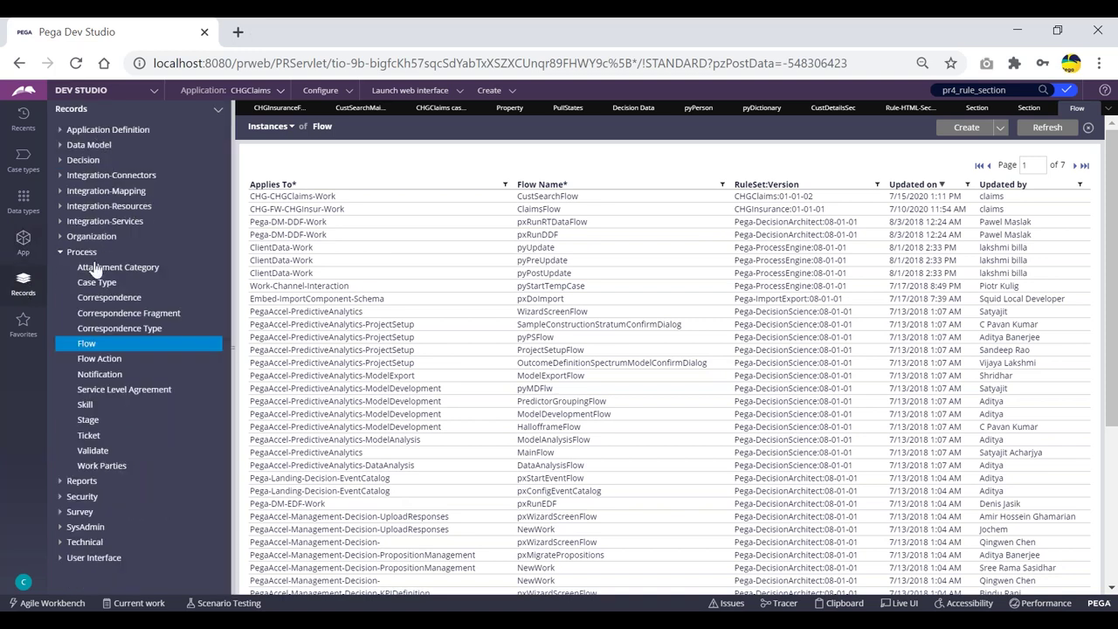
{"action": "left_click", "coordinate": [57, 253]}
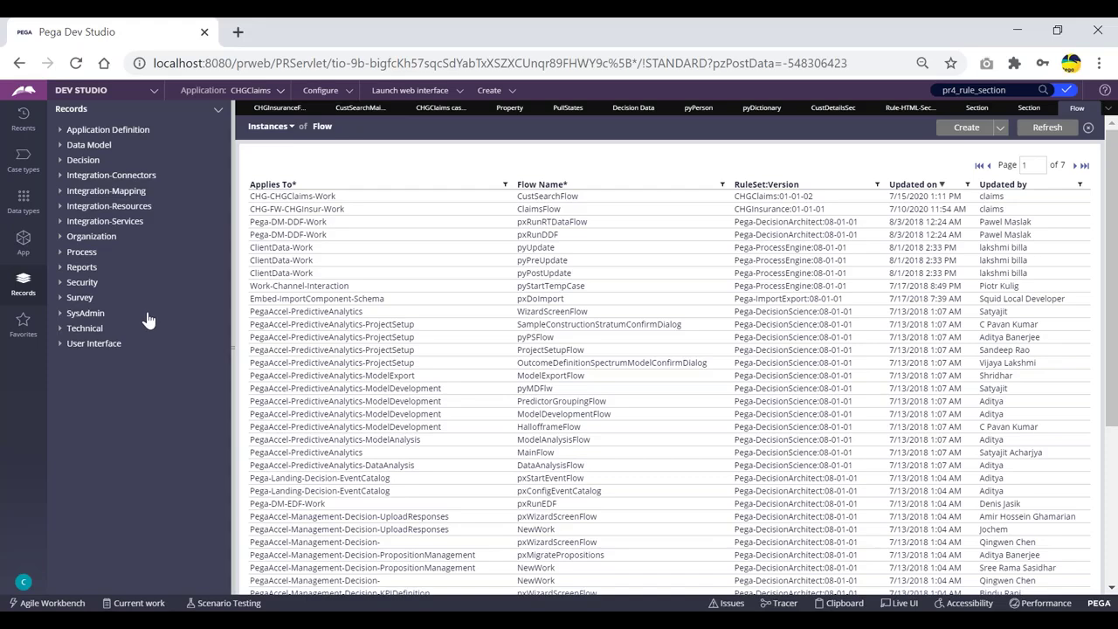
Step: Bring back the Section instances list, highlight Rule-HTML-Section in the class explorer search, and return to the records explorer
{"action": "left_click", "coordinate": [1025, 108]}
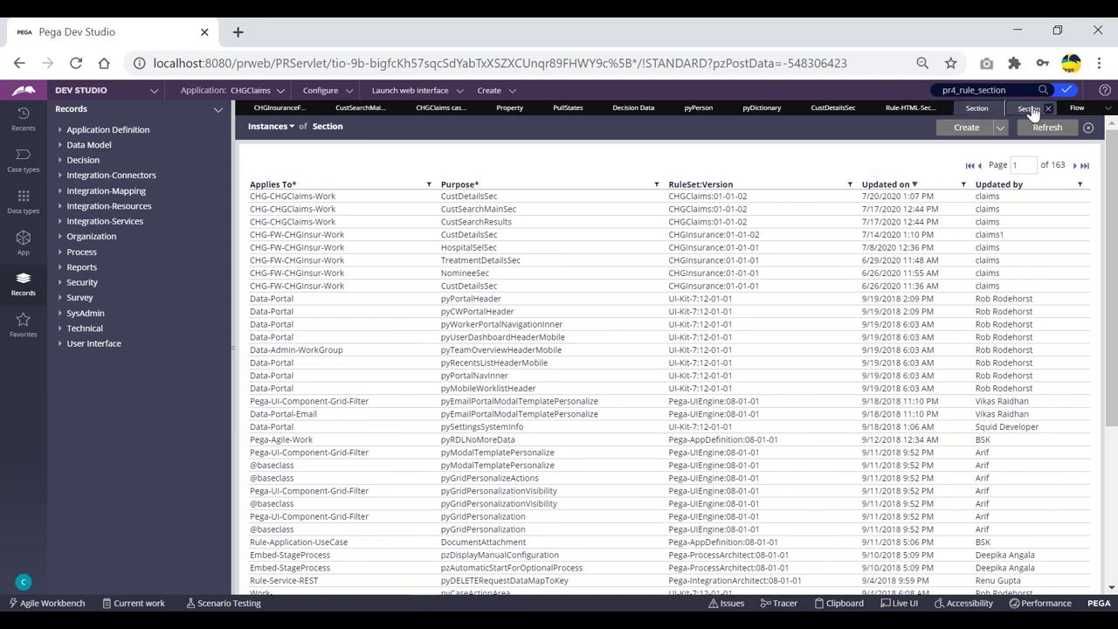
{"action": "left_click", "coordinate": [976, 108]}
{"action": "left_click", "coordinate": [24, 241]}
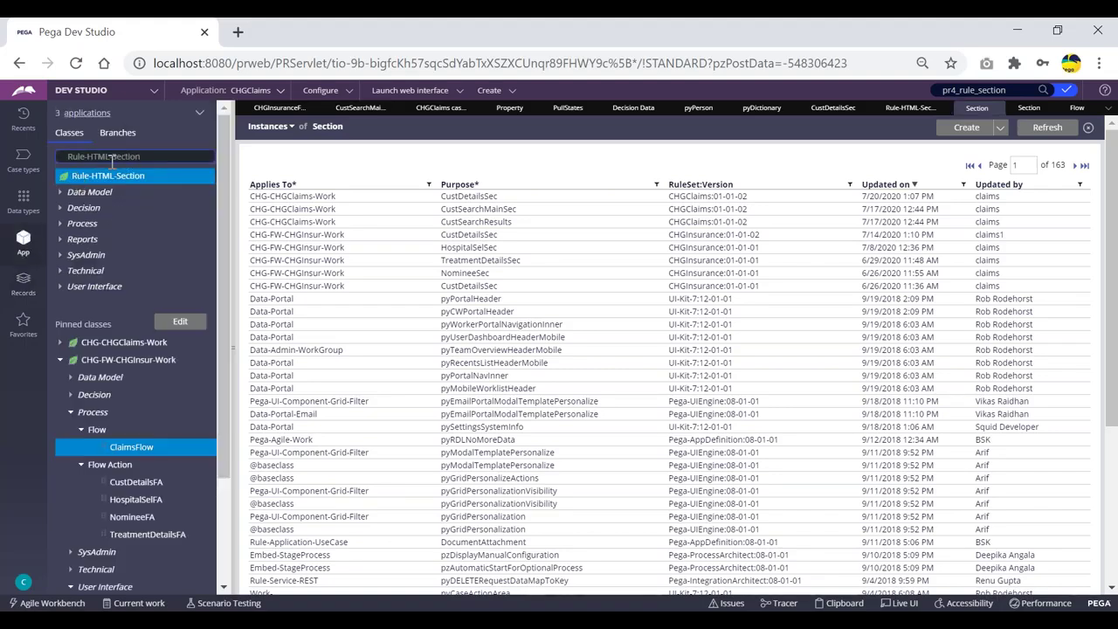
{"action": "left_click_drag", "start_coordinate": [160, 158], "coordinate": [64, 158]}
{"action": "left_click", "coordinate": [169, 158]}
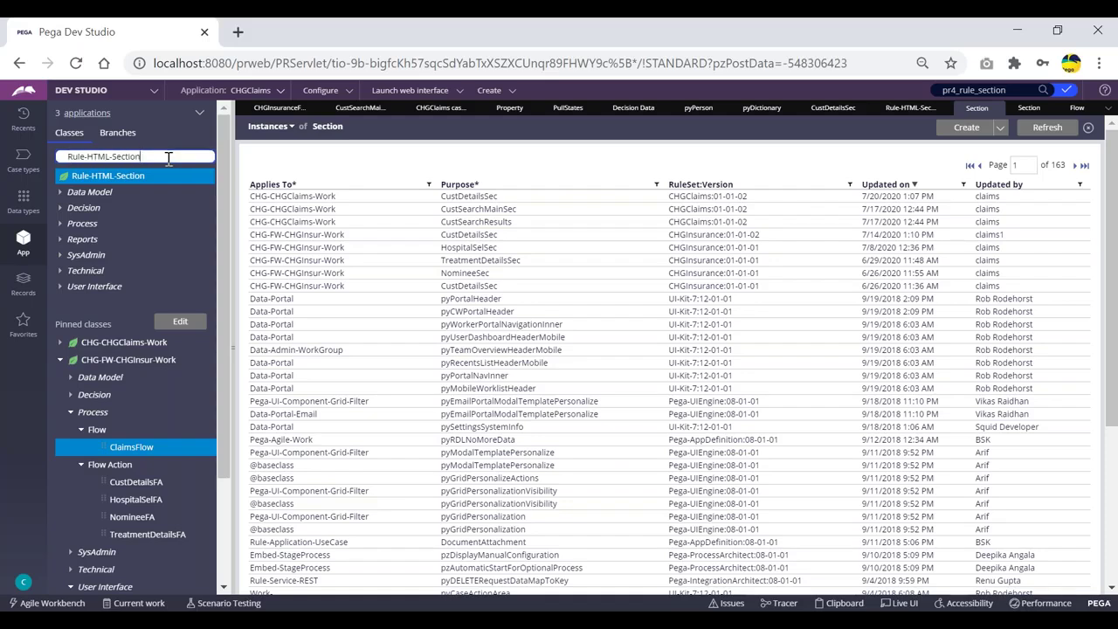
{"action": "left_click", "coordinate": [23, 290]}
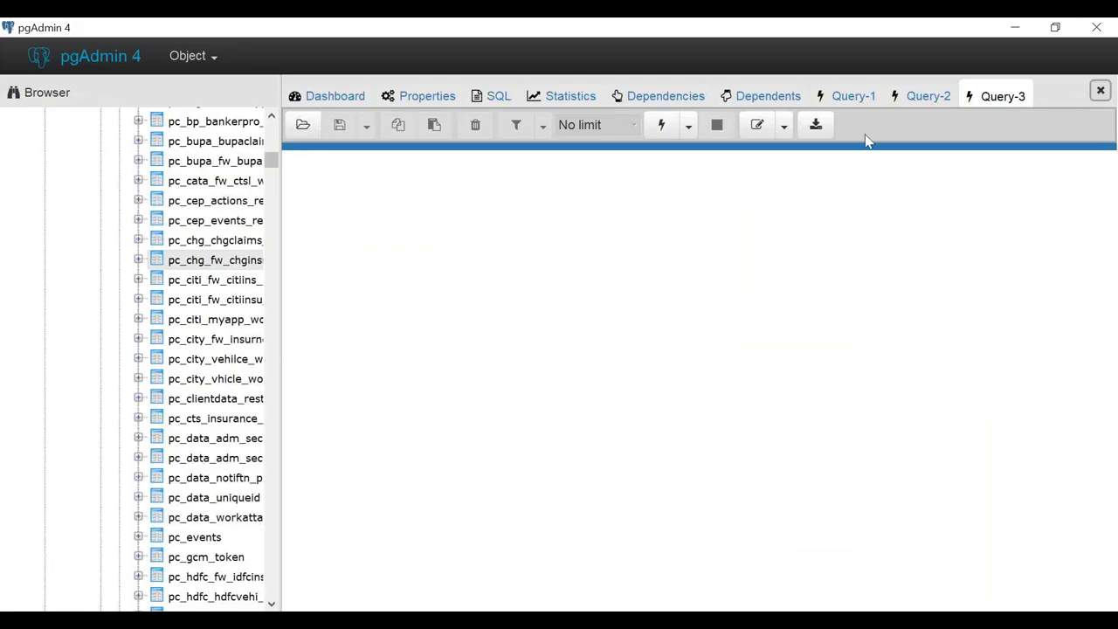
Step: Minimize pgAdmin, switch to the Notepad notes, and review the pzInskey formats and example keys
{"action": "left_click", "coordinate": [1013, 27]}
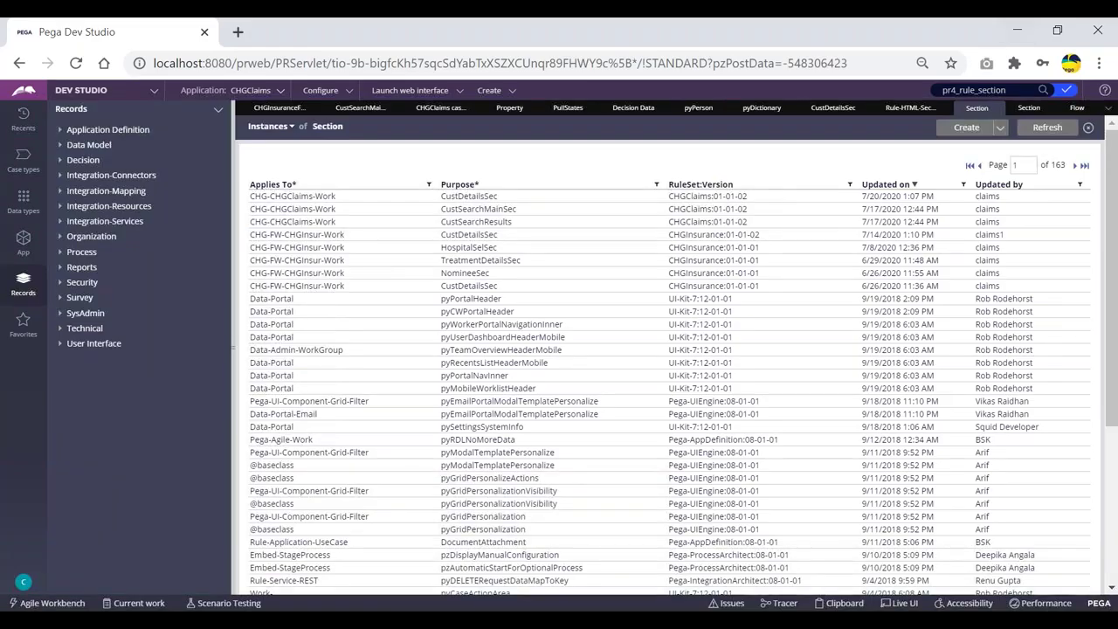
{"action": "key", "text": "alt+Tab"}
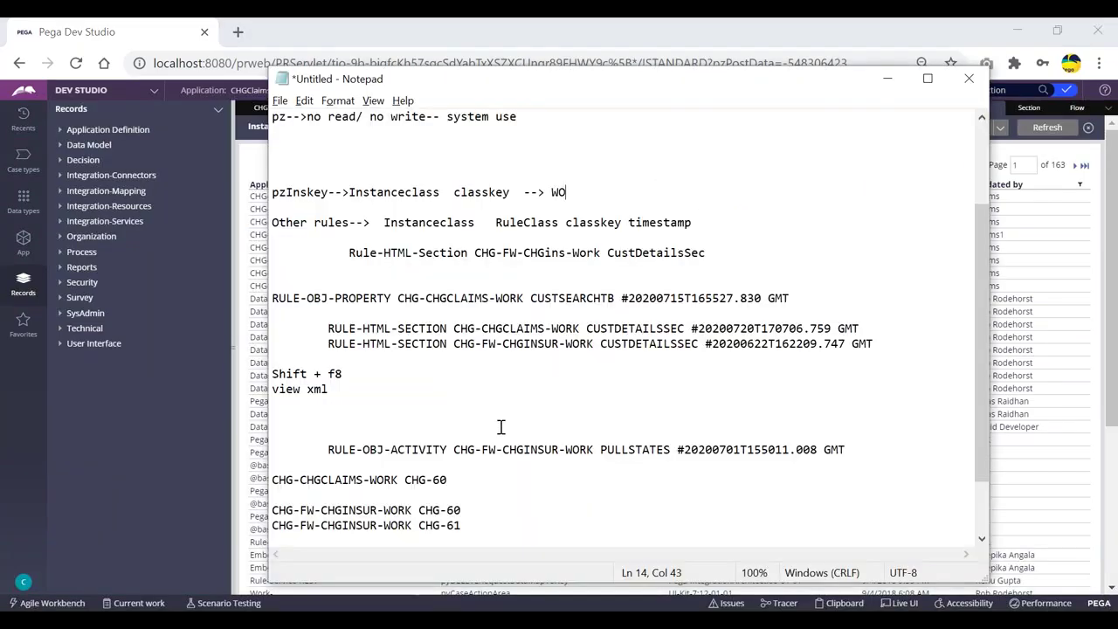
{"action": "scroll", "coordinate": [503, 439], "scroll_direction": "down", "scroll_amount": 2}
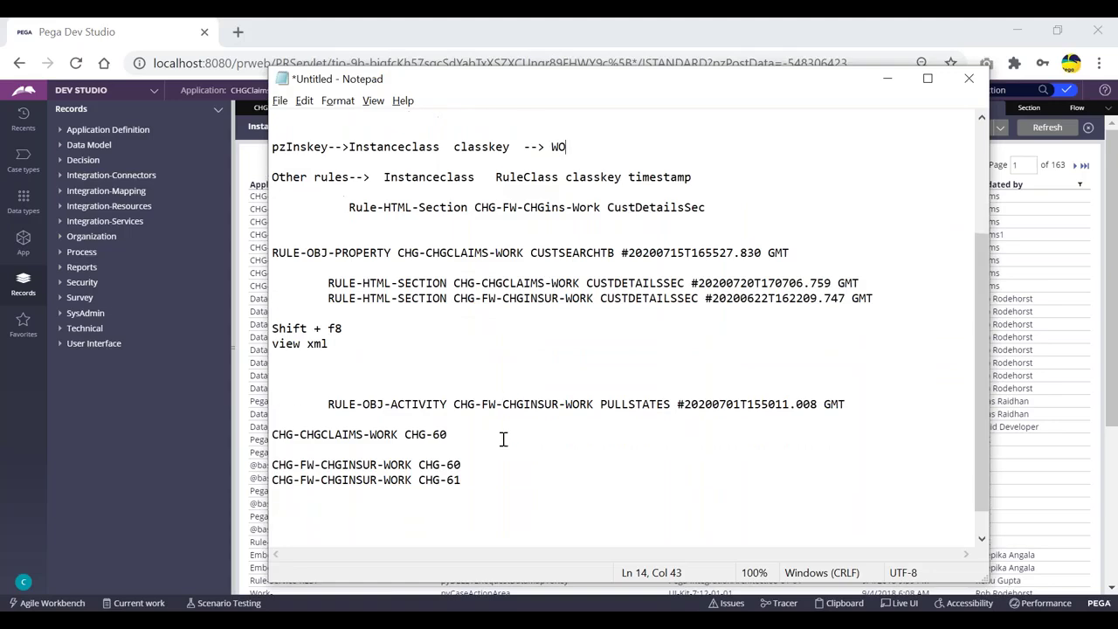
{"action": "scroll", "coordinate": [504, 440], "scroll_direction": "up", "scroll_amount": 2}
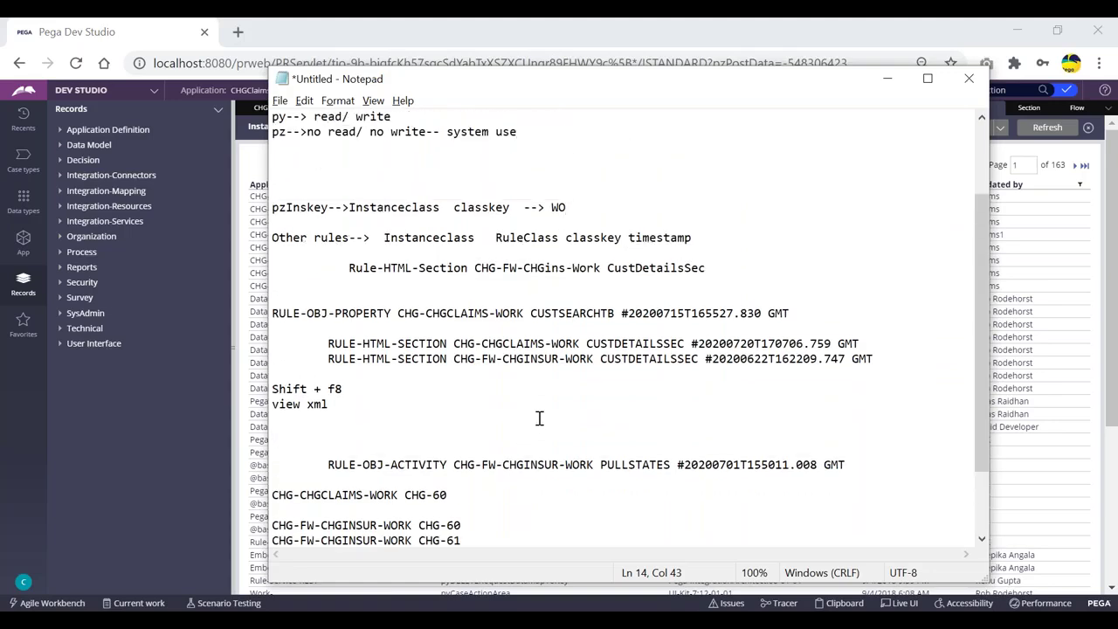